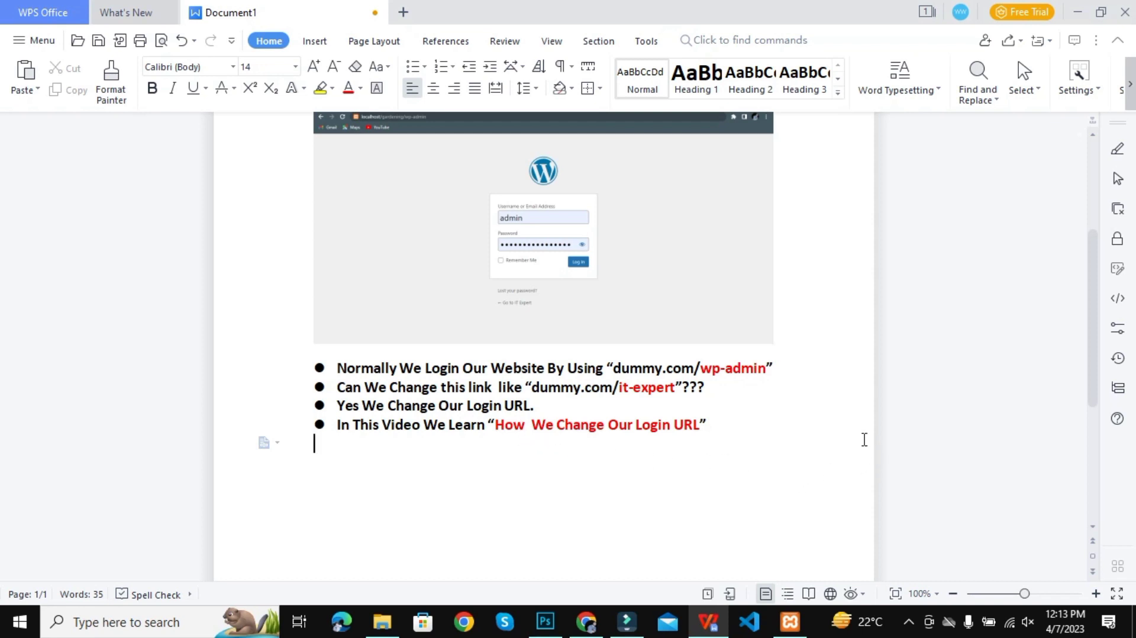
scroll(865, 438, "up", 3)
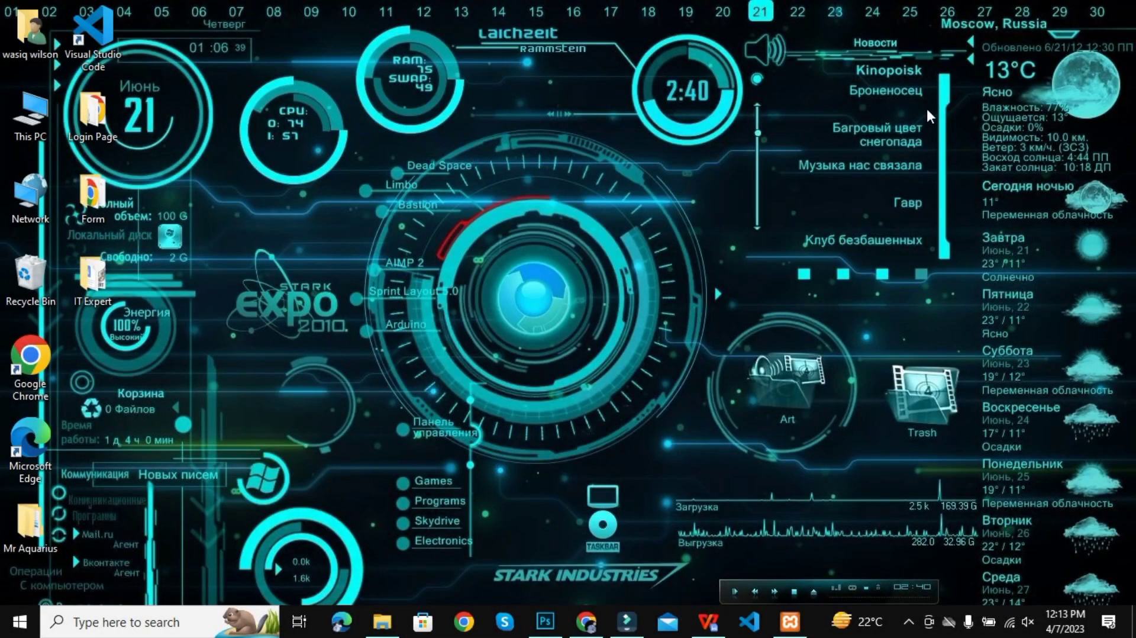
right_click(708, 397)
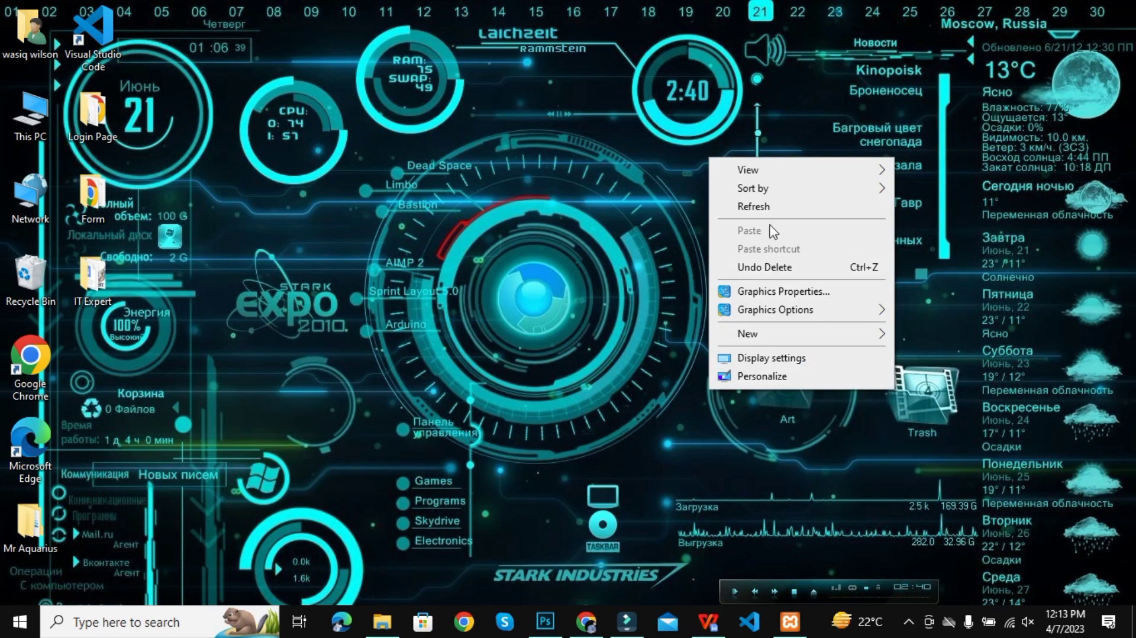
left_click(751, 206)
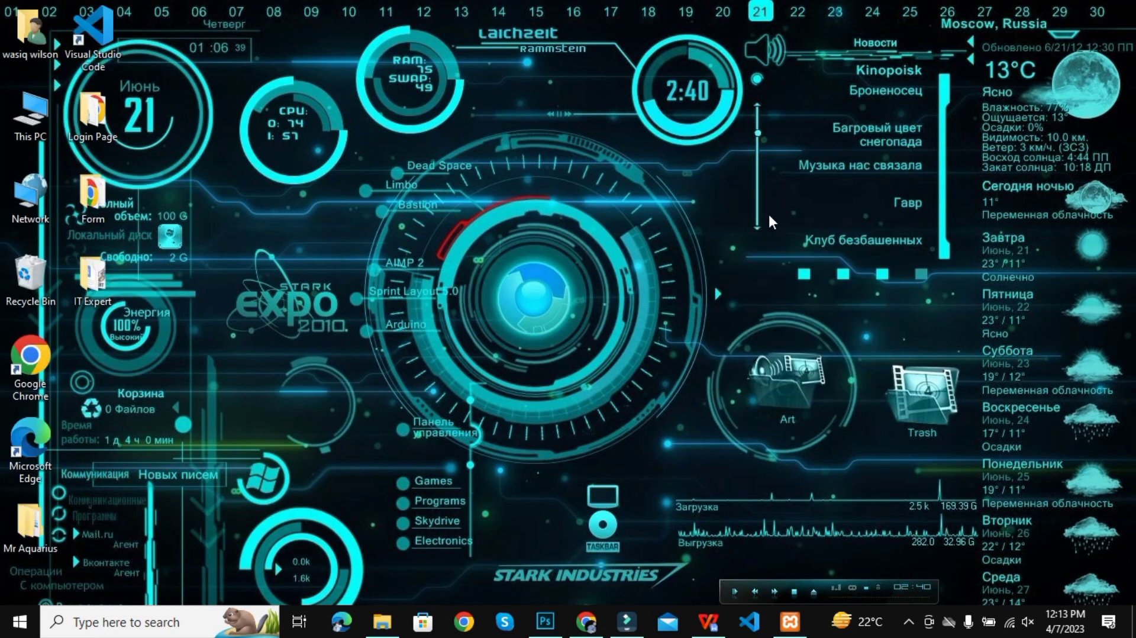
Switch to the XAMPP Control Panel, start the Apache and MySQL modules, and minimize it.
left_click(791, 621)
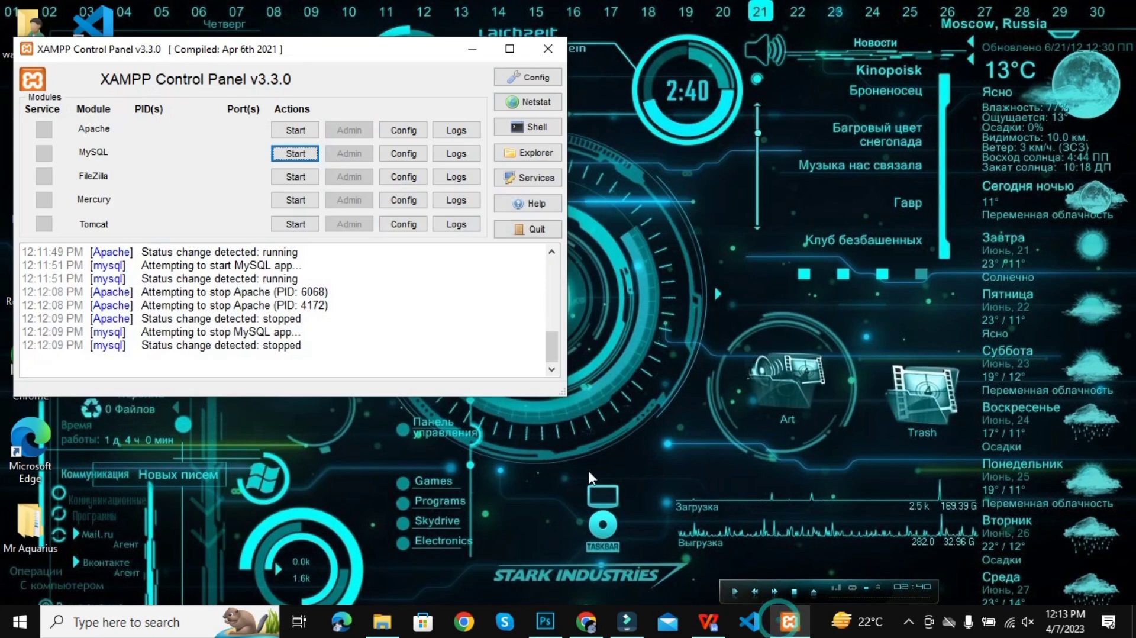
left_click(298, 131)
left_click(295, 154)
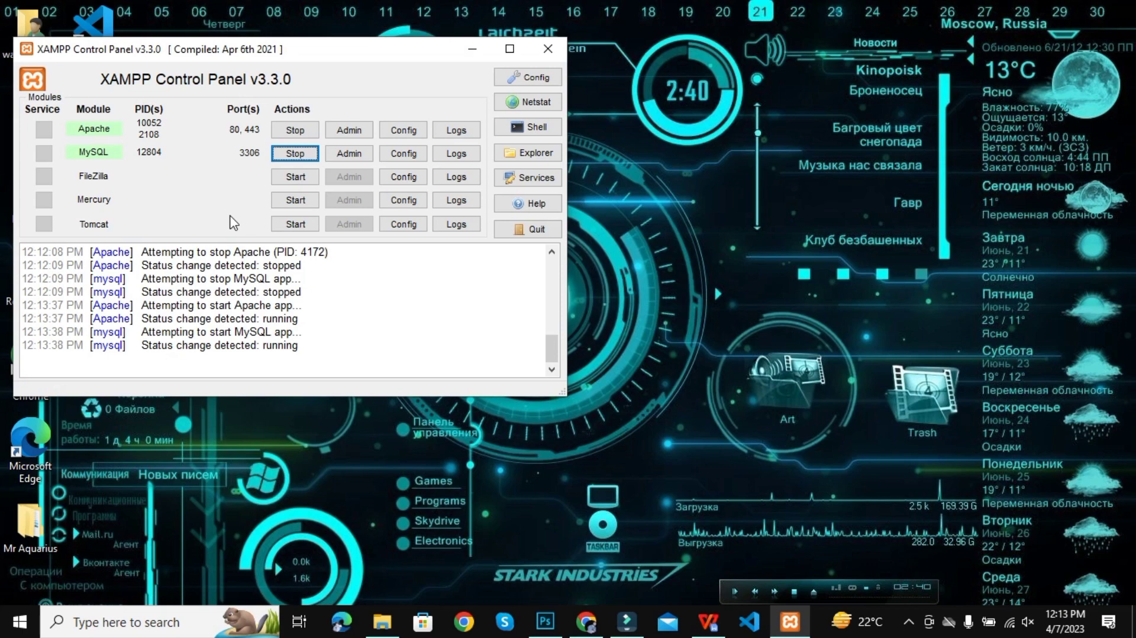
left_click(472, 49)
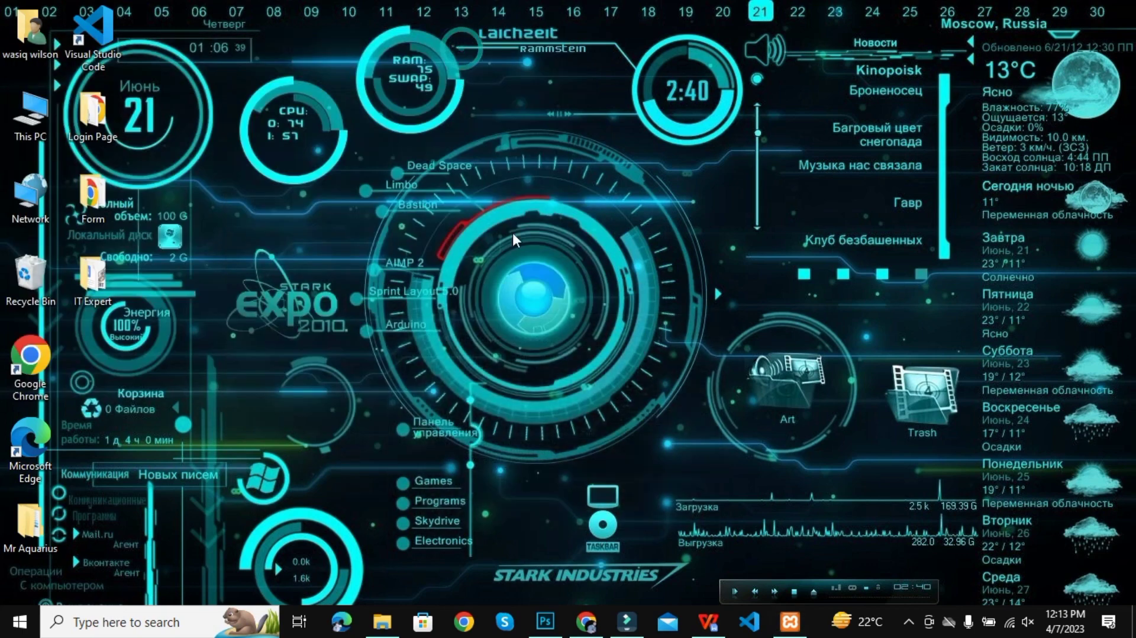
Switch to Chrome and open the local gardening site from the Our Domain shortcut.
left_click(582, 617)
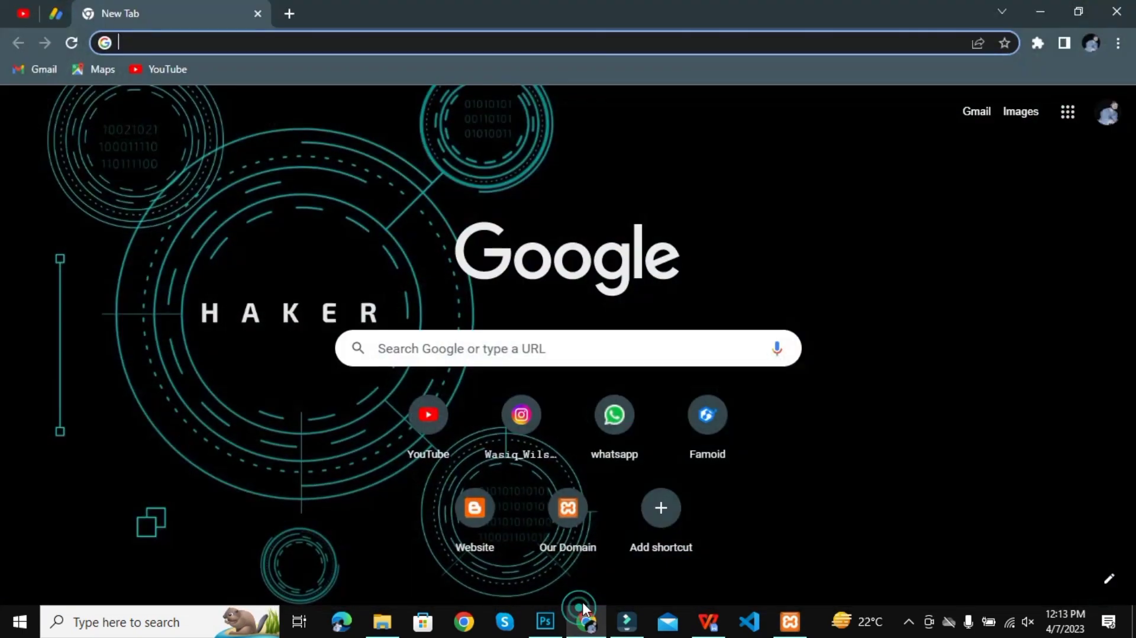
left_click(558, 550)
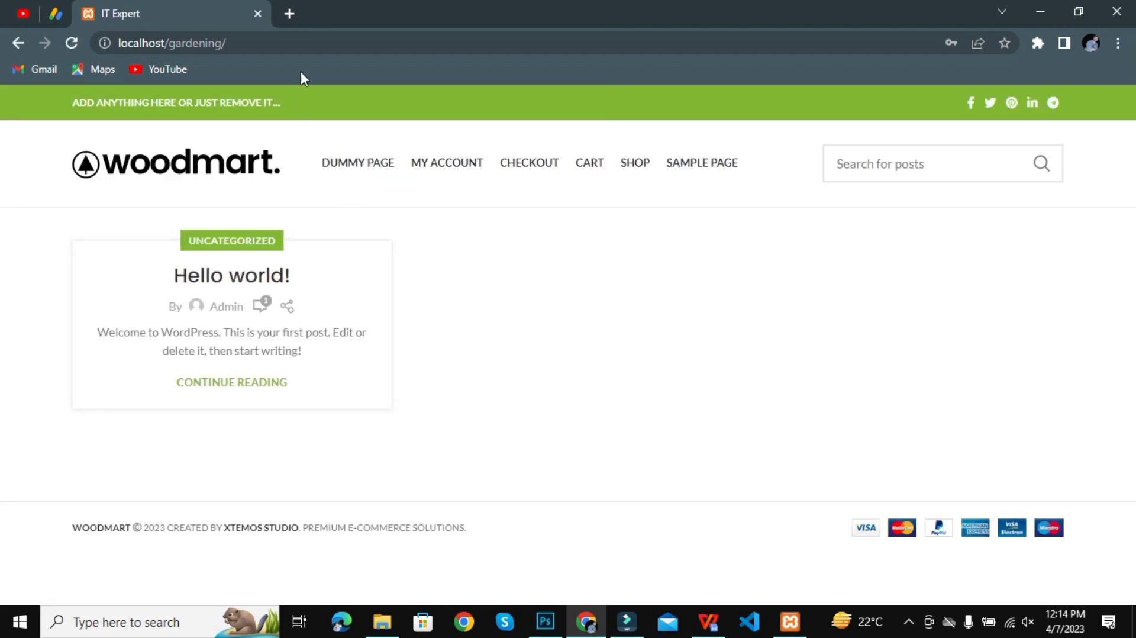
Go to localhost/gardening/wp-admin and log in to WordPress with the prefilled admin credentials.
left_click(333, 40)
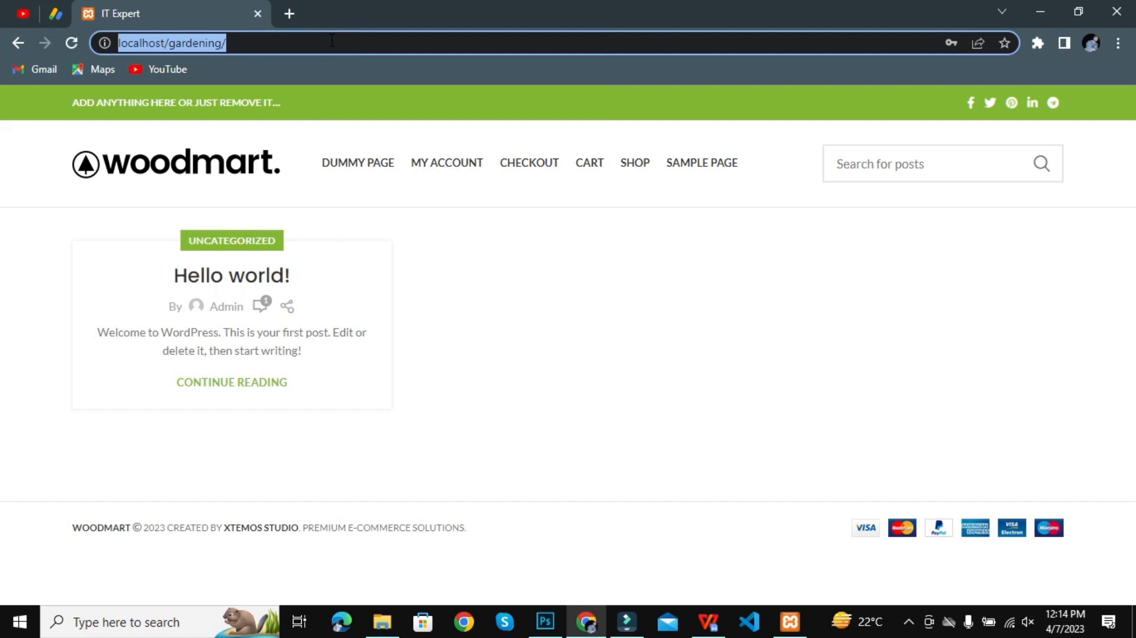
left_click(332, 41)
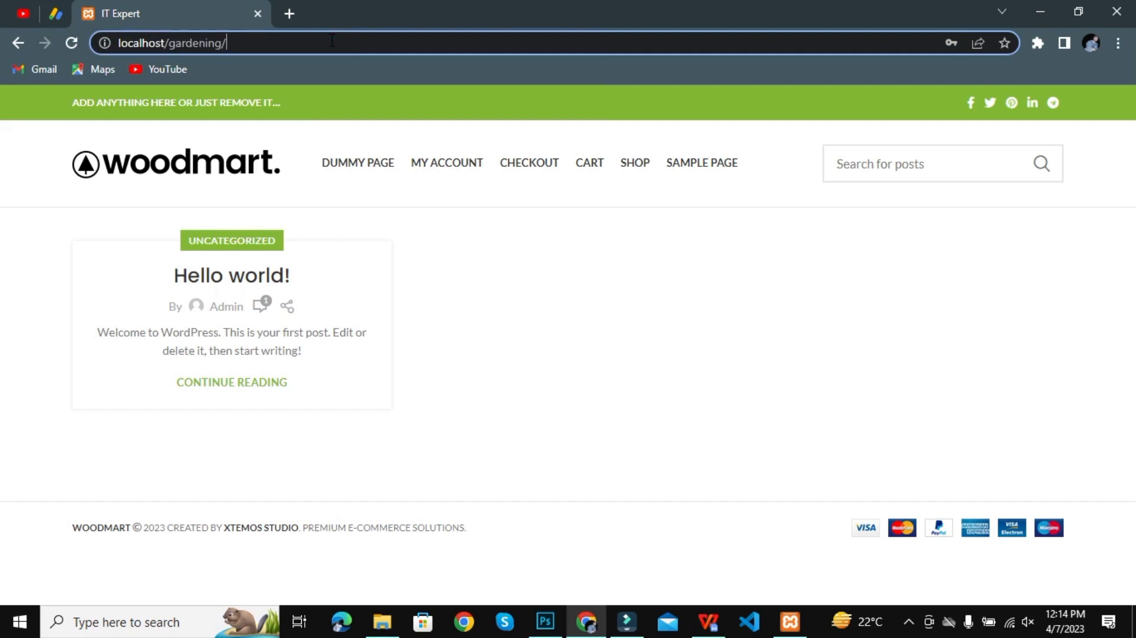
type("w")
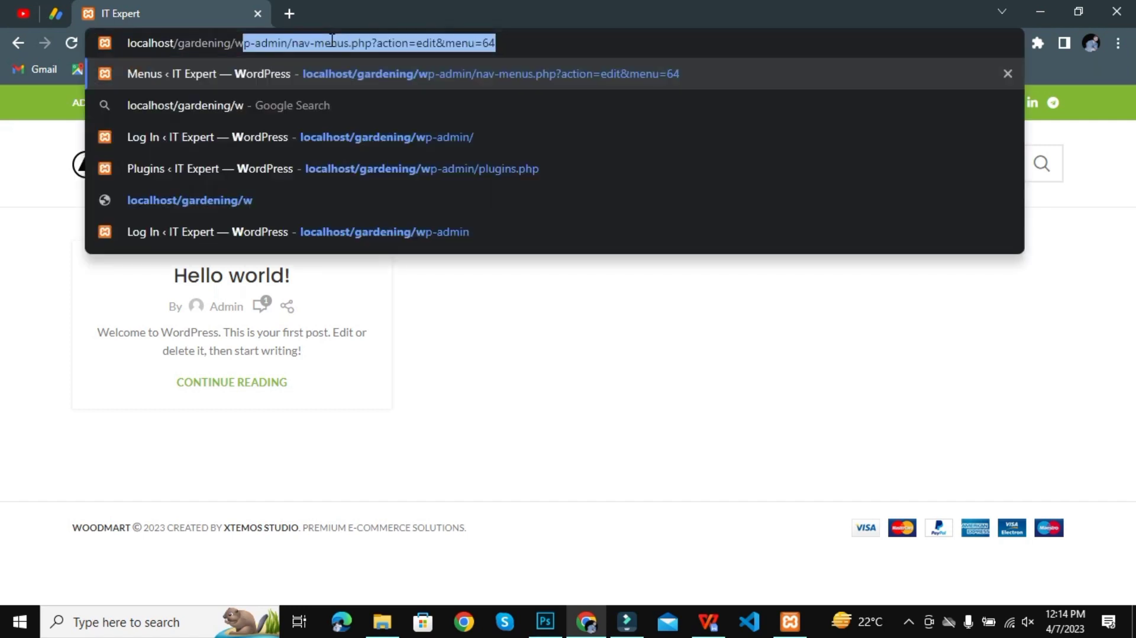
type("p-adm")
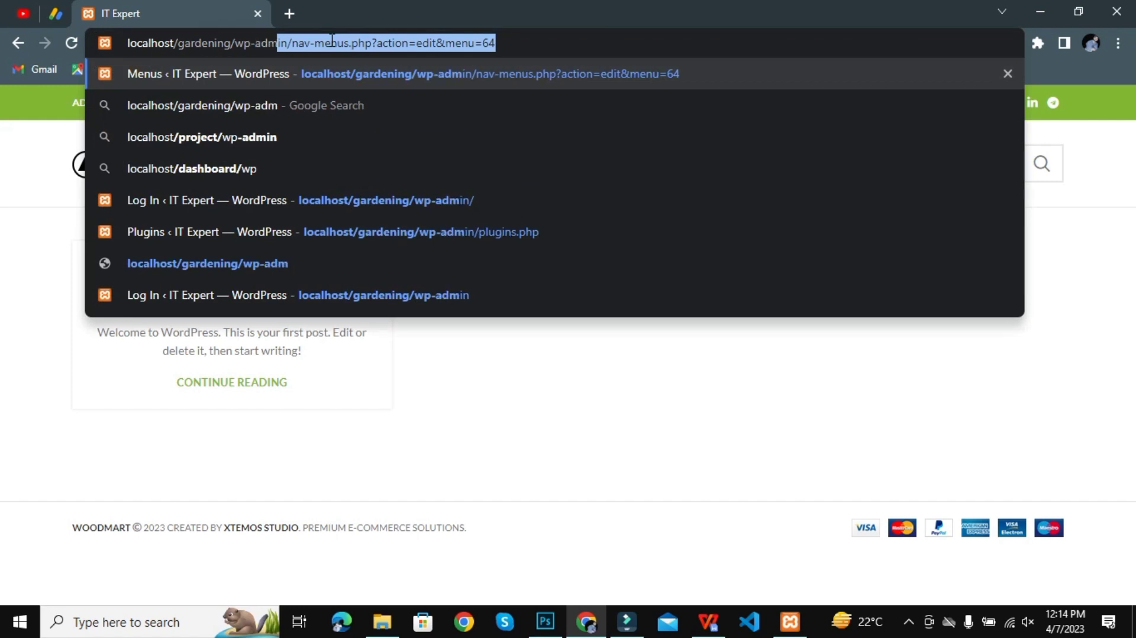
type("in")
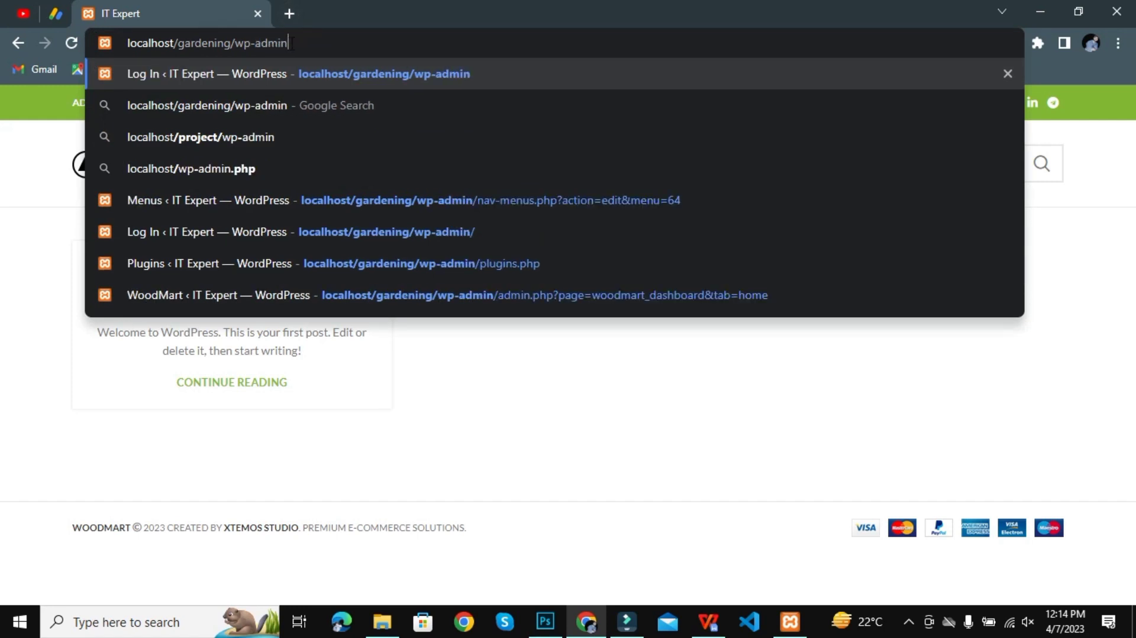
left_click_drag(290, 43, 239, 51)
key("Return")
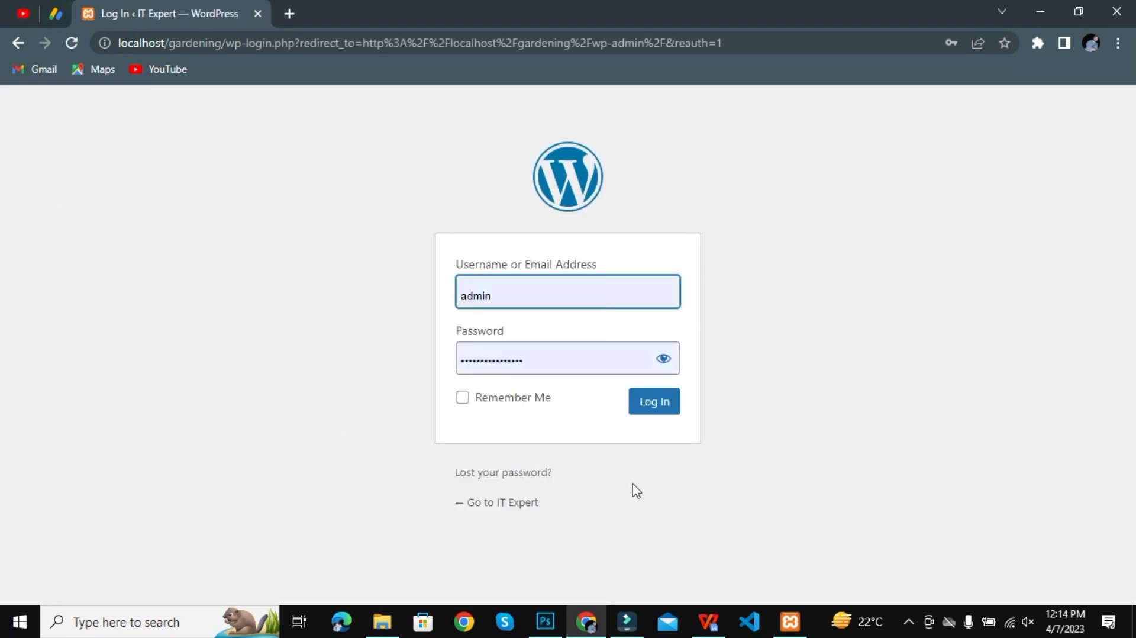
left_click(639, 407)
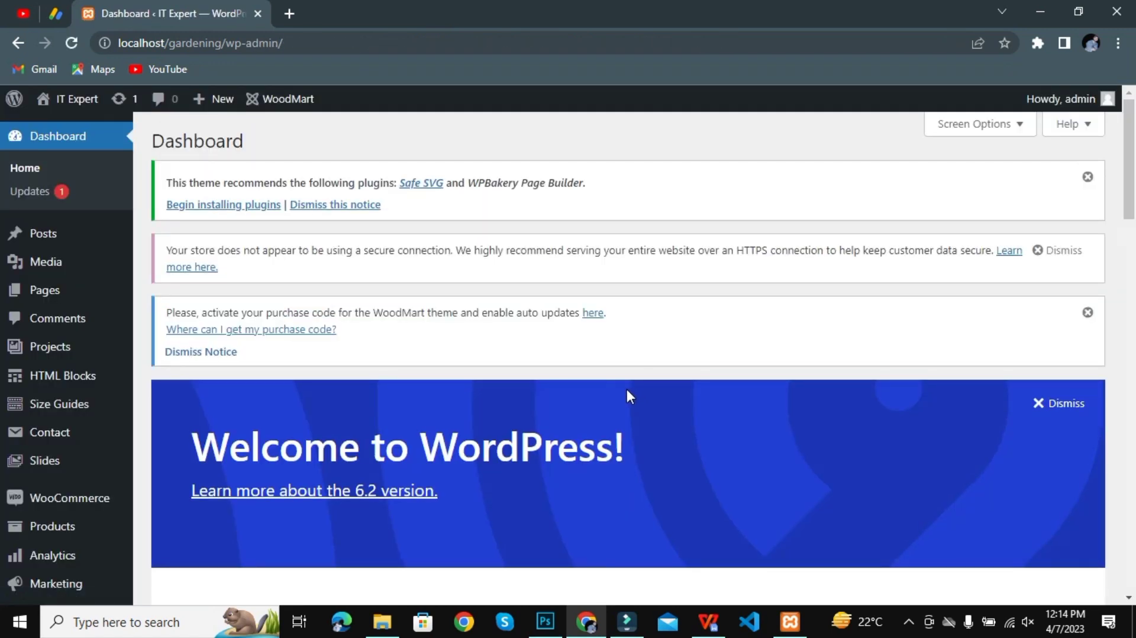
Open the list of installed plugins and go from there to the page for adding new plugins.
mouse_move(98, 262)
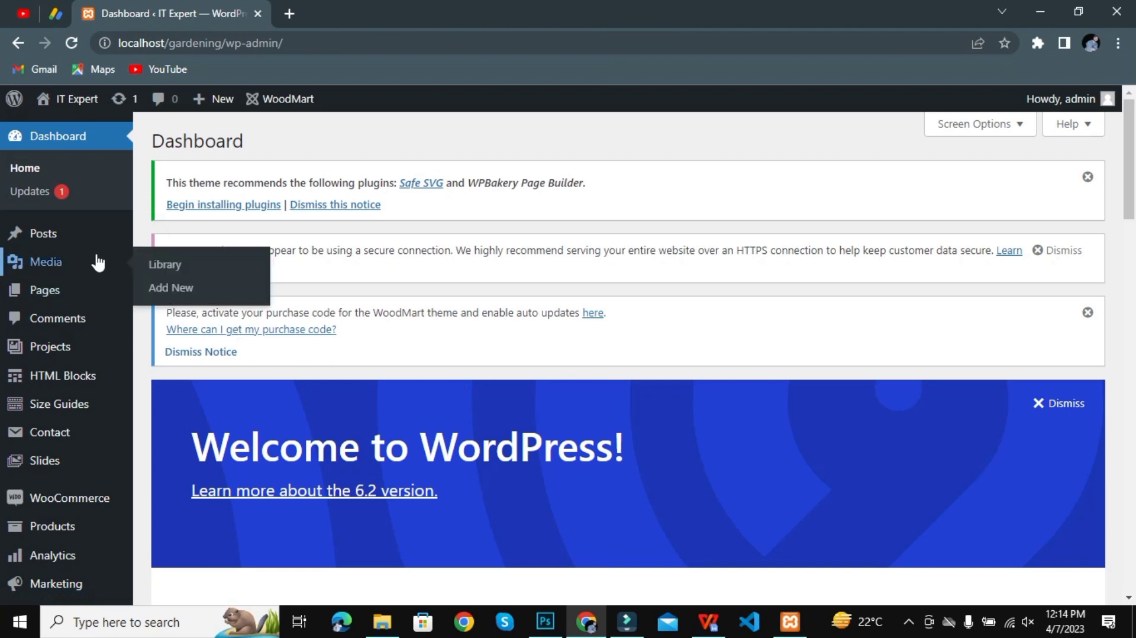
scroll(97, 261, "down", 1)
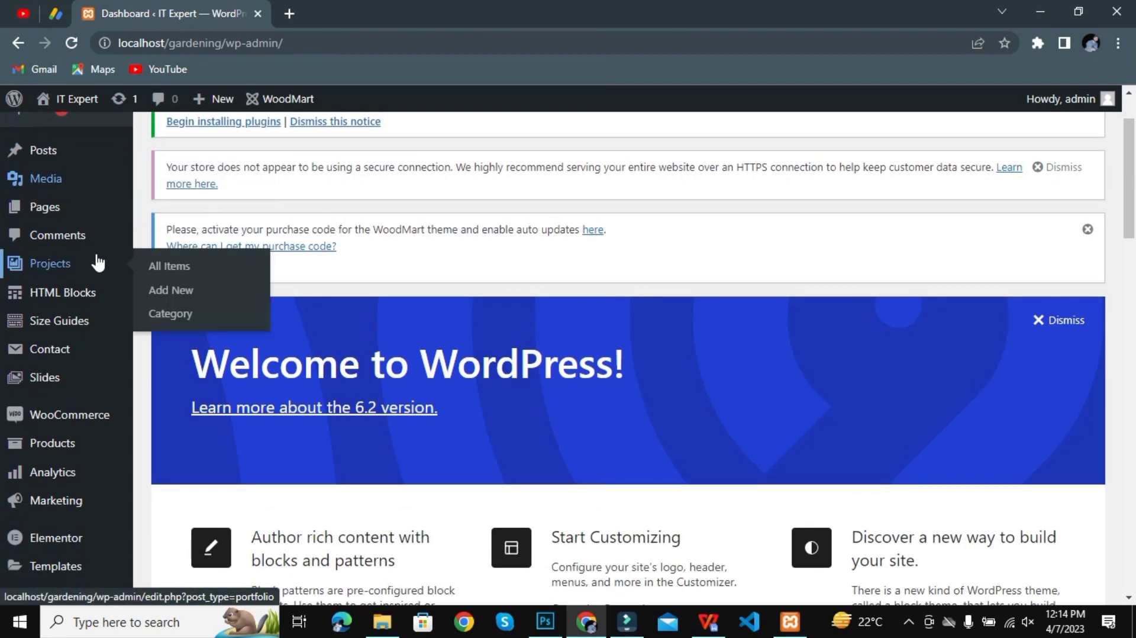
scroll(96, 263, "down", 1)
scroll(94, 263, "down", 3)
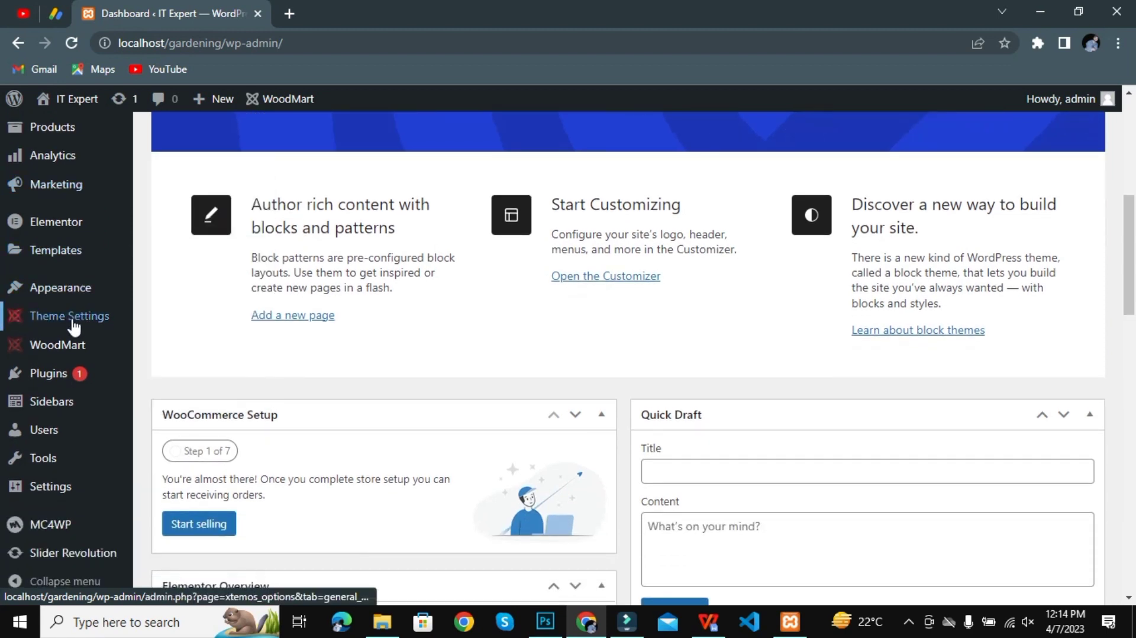
mouse_move(54, 384)
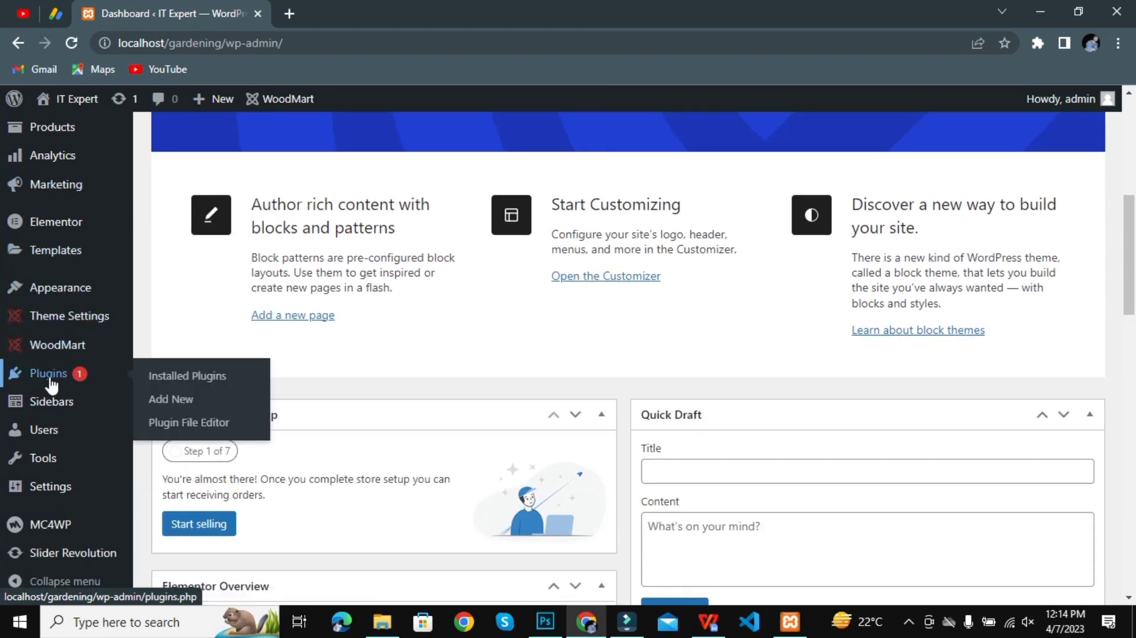
left_click(181, 375)
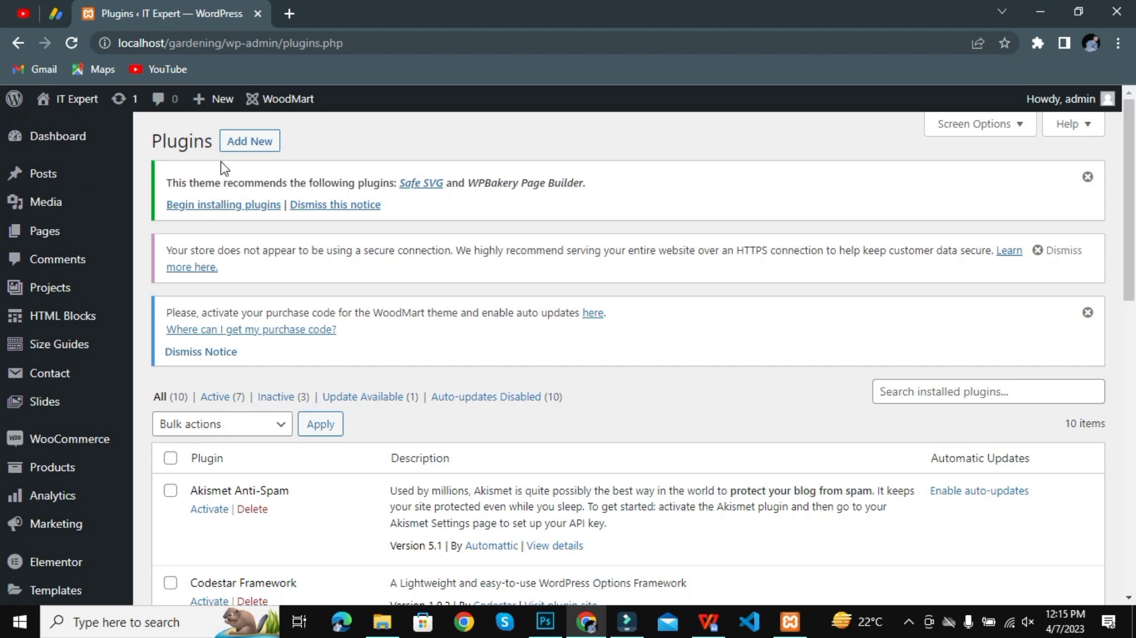
left_click(244, 147)
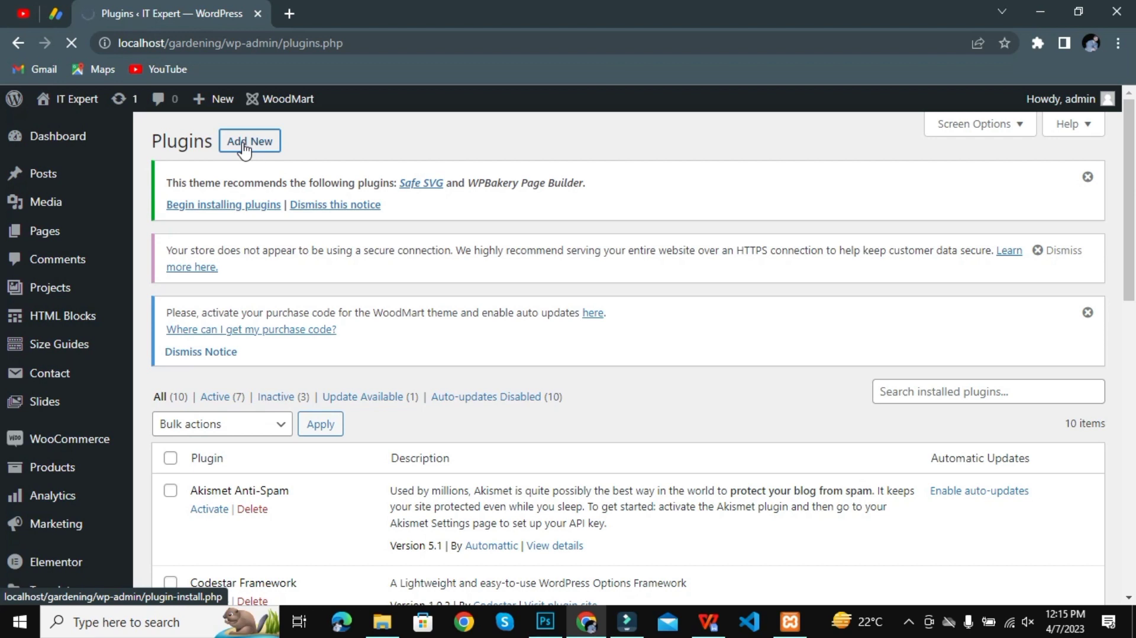
Search the WordPress plugin directory by keyword for "change wp-admin".
scroll(331, 303, "down", 4)
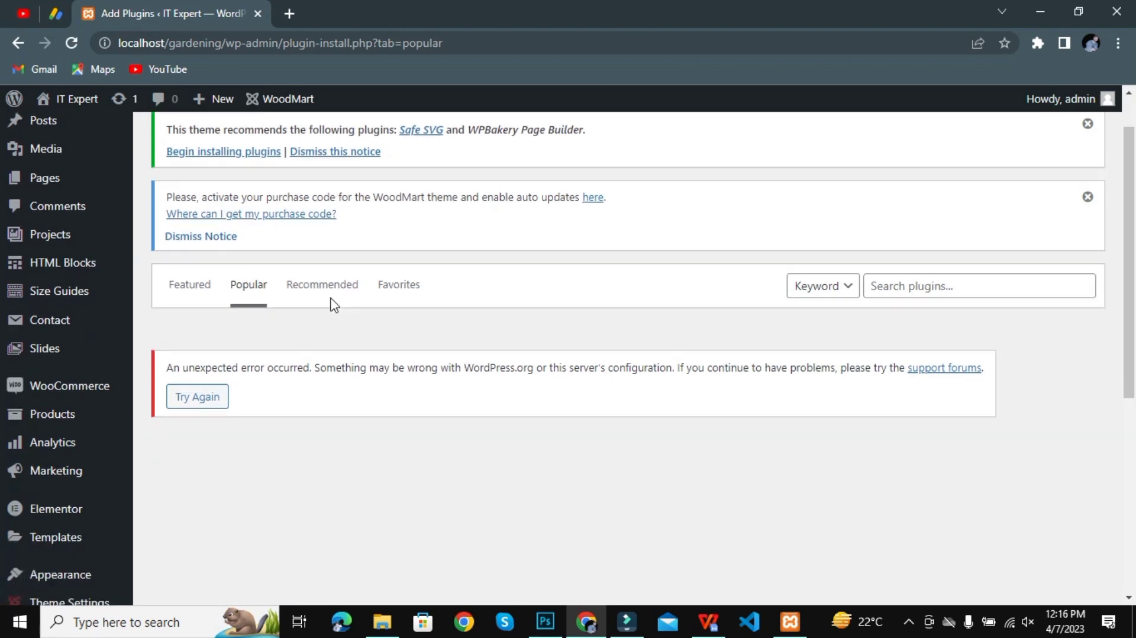
scroll(331, 302, "up", 3)
scroll(333, 298, "up", 2)
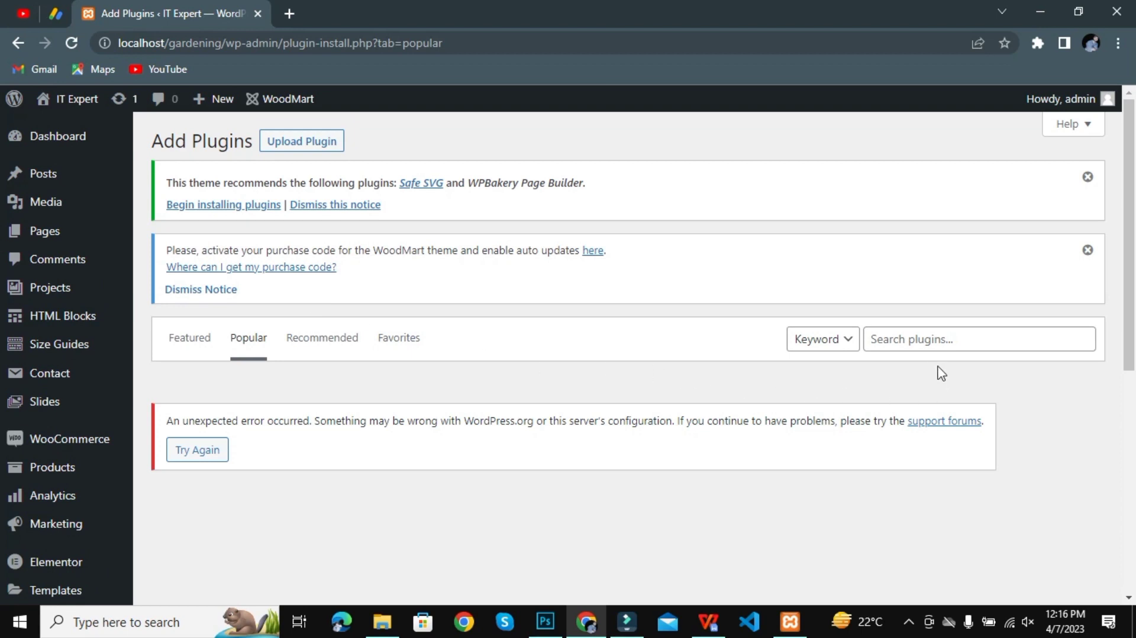
left_click(931, 346)
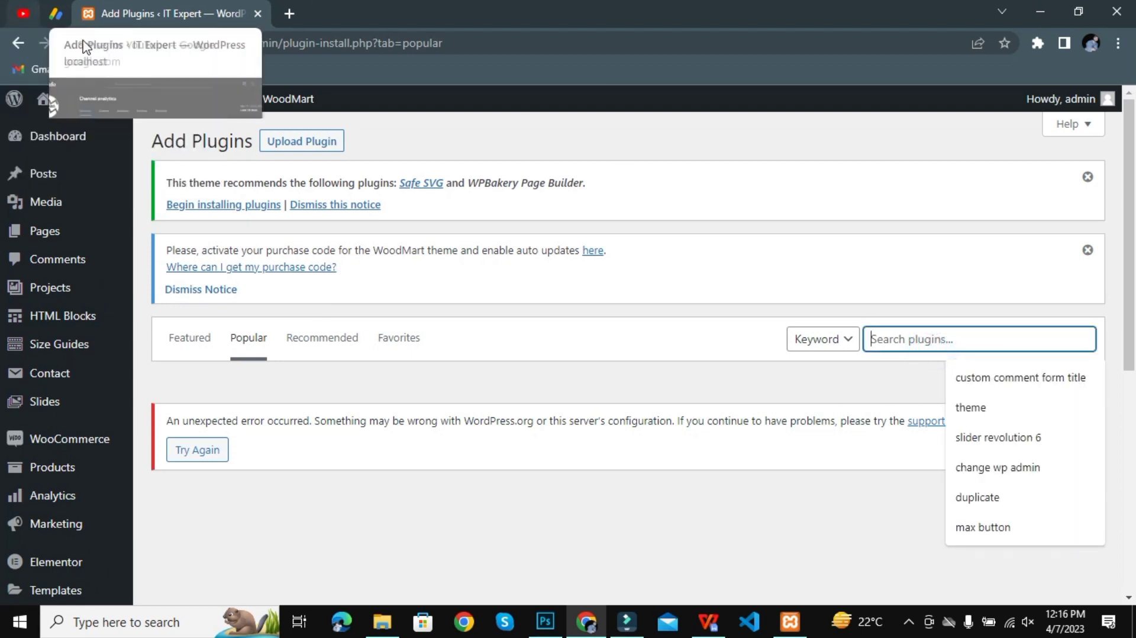
left_click(981, 346)
type("xg")
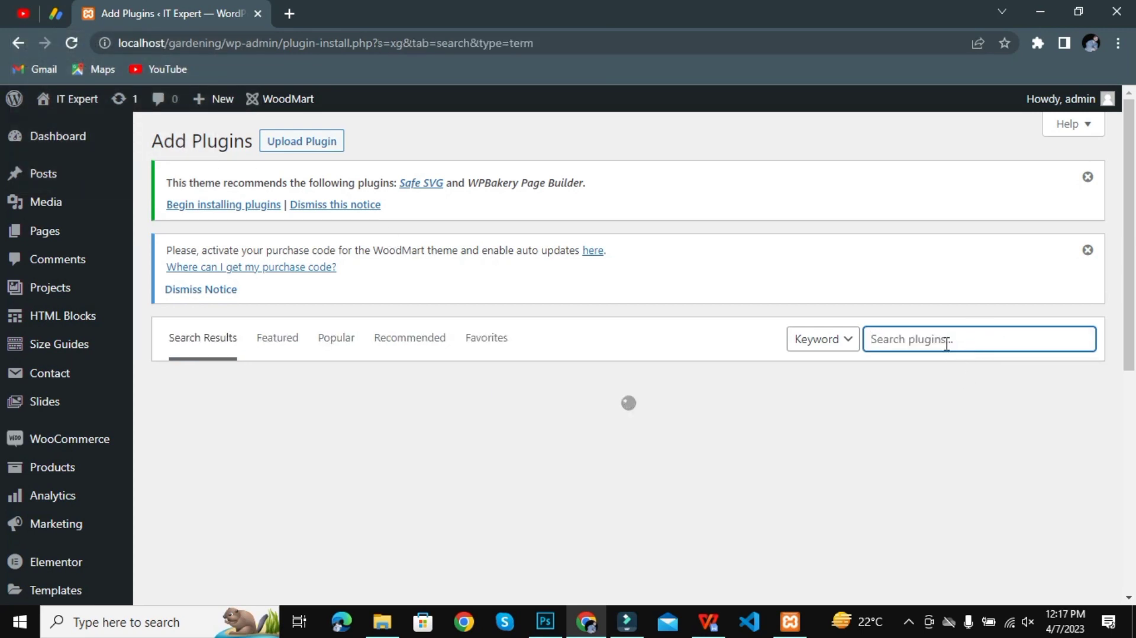
left_click(947, 344)
type("c")
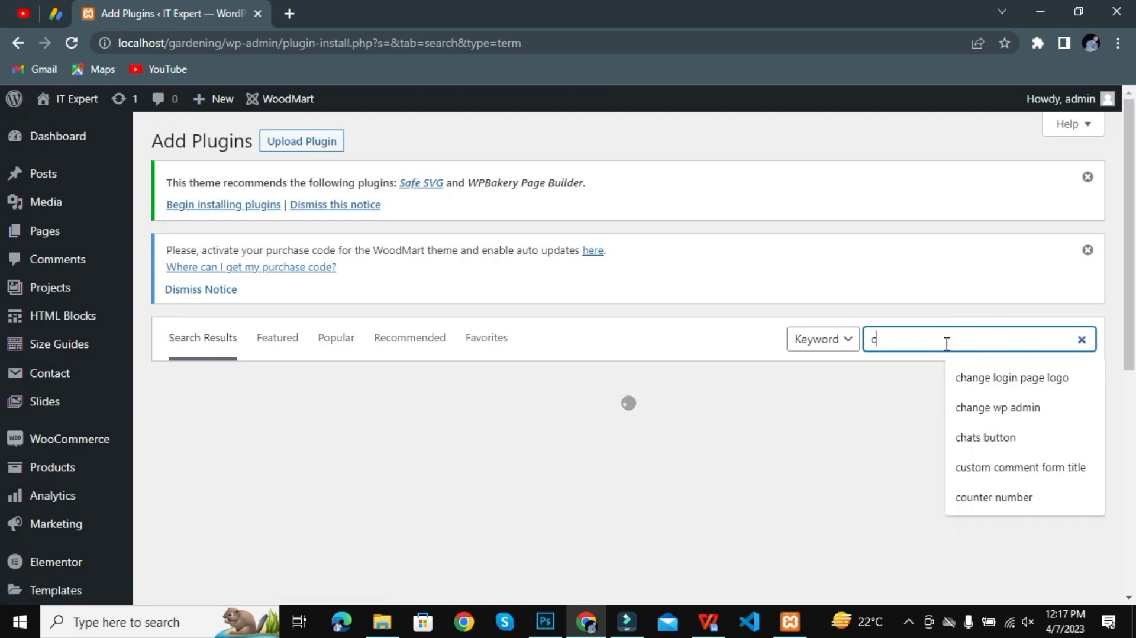
type("han")
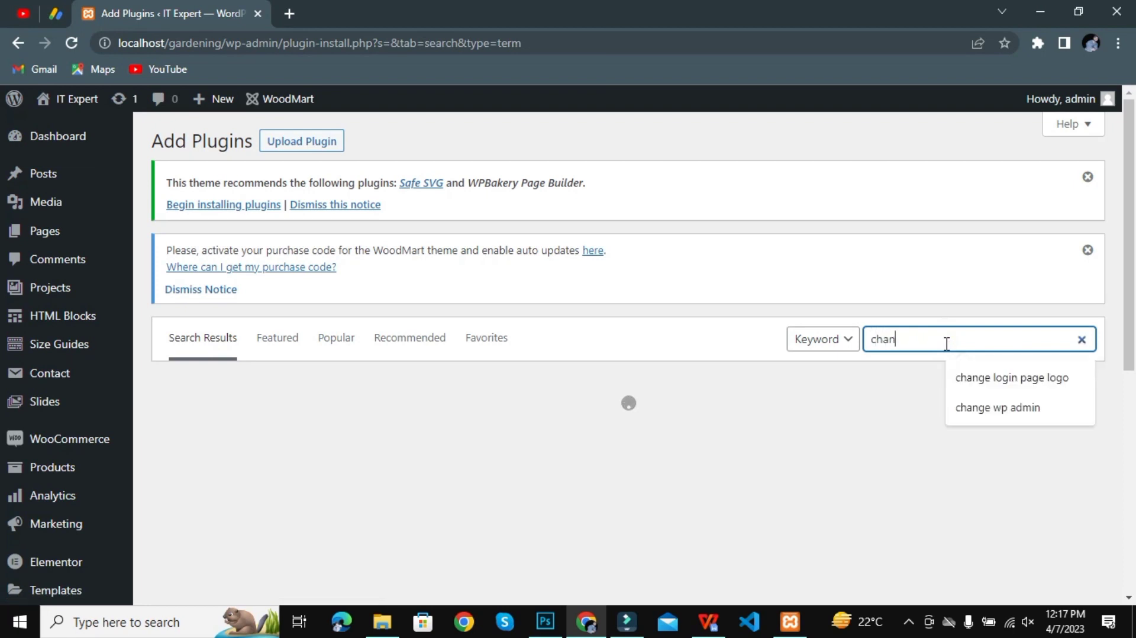
type("ge")
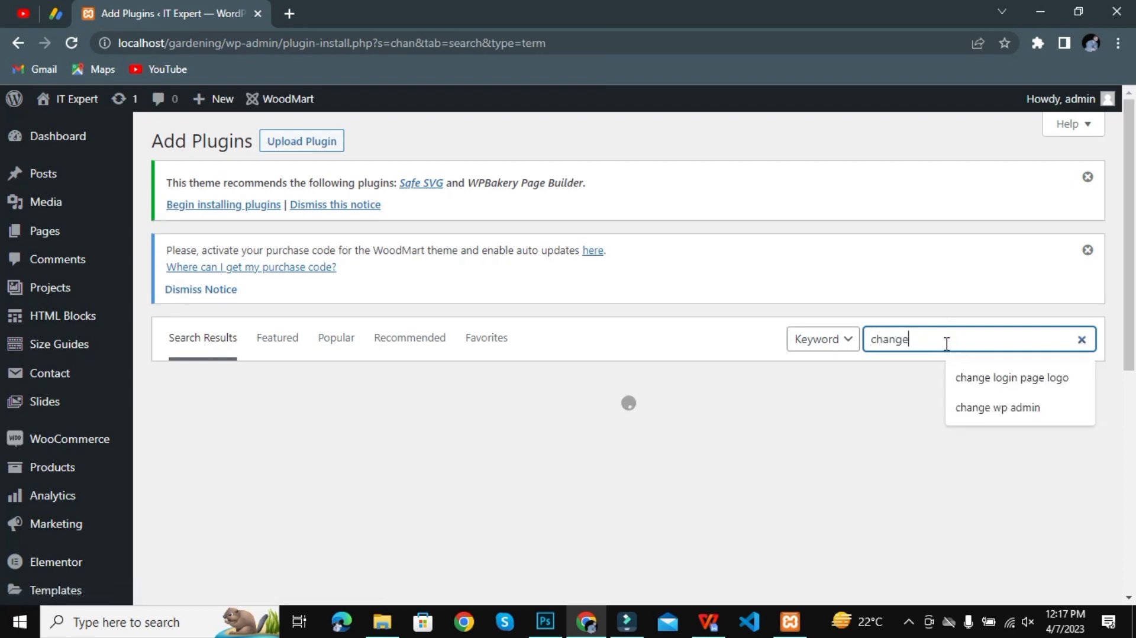
type(" wp-")
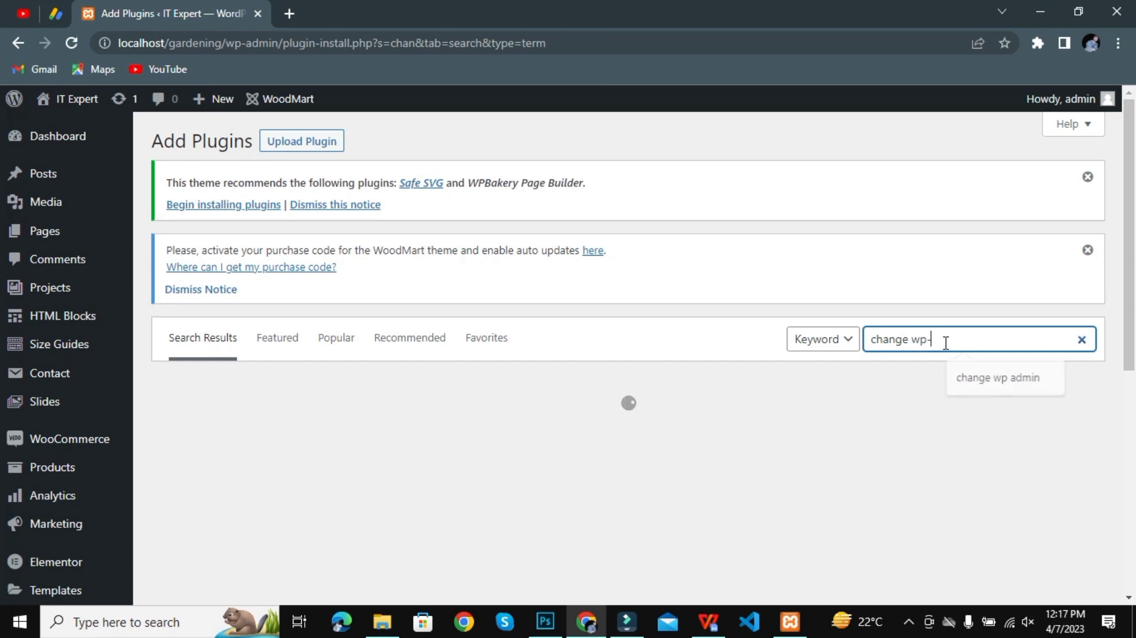
type("admin")
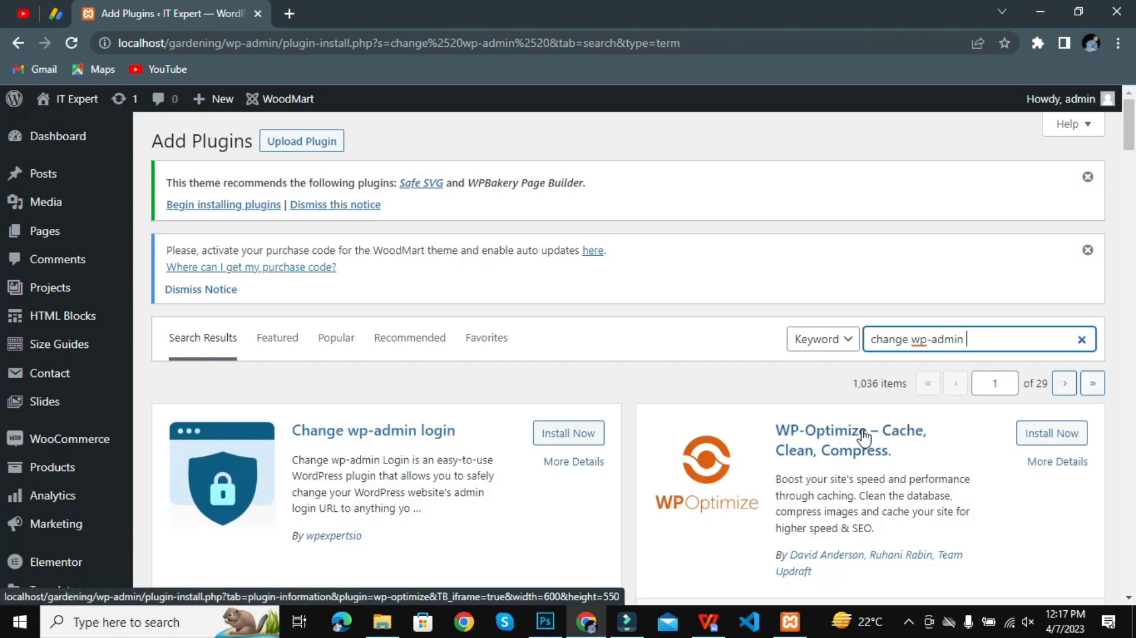
Highlight the name of the Change wp-admin login plugin and its author, wpexpertsio, in the search results.
scroll(784, 429, "down", 1)
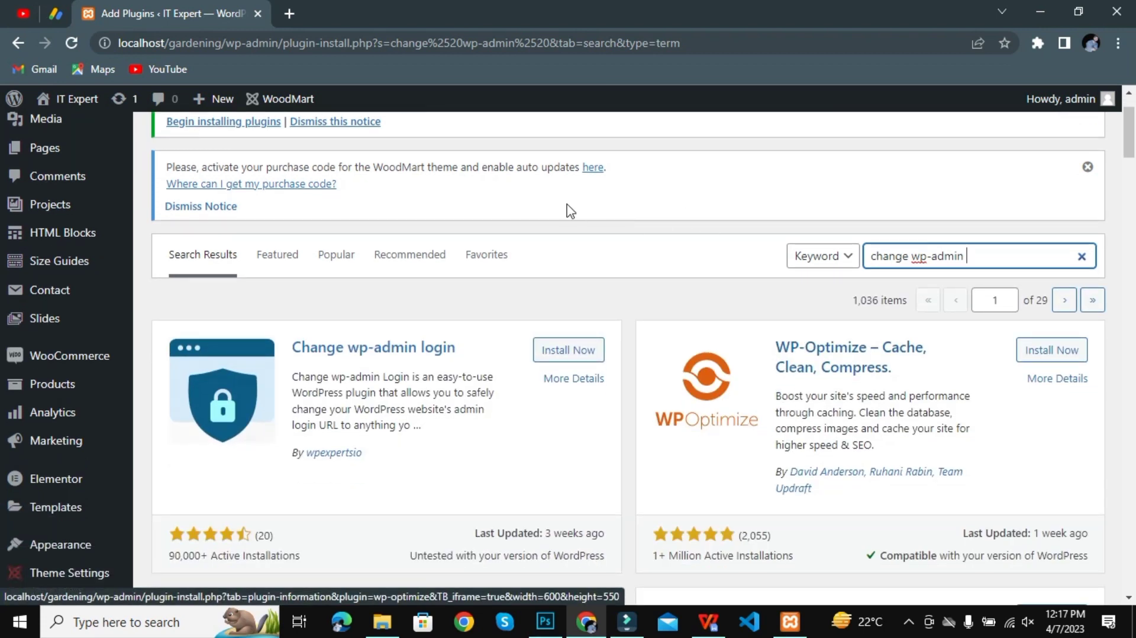
left_click_drag(459, 348, 290, 350)
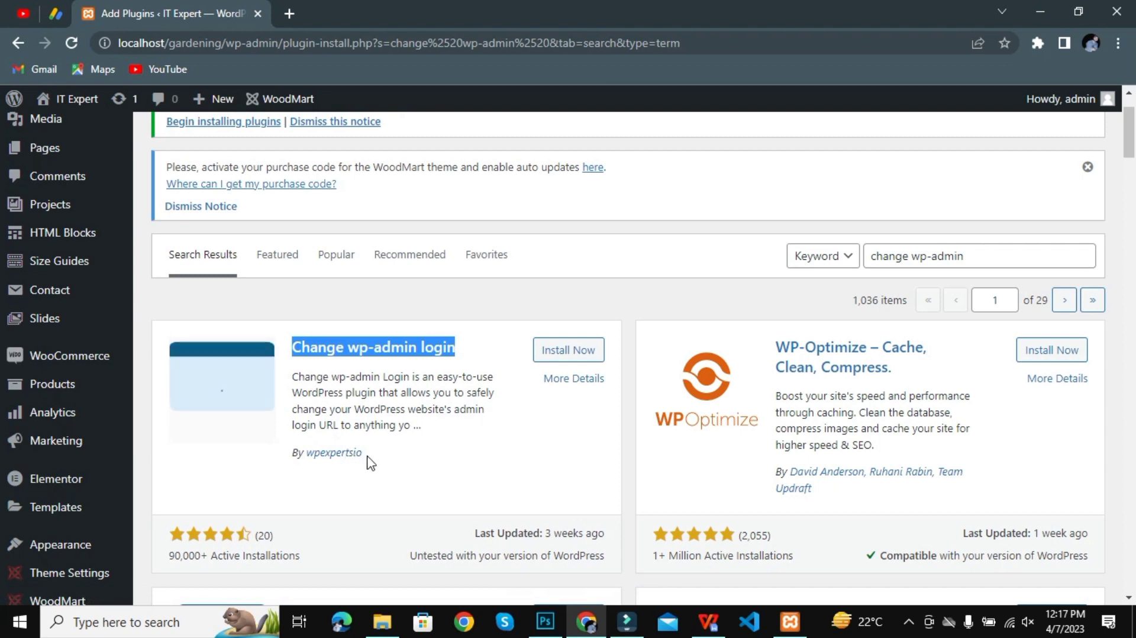
left_click_drag(364, 453, 311, 466)
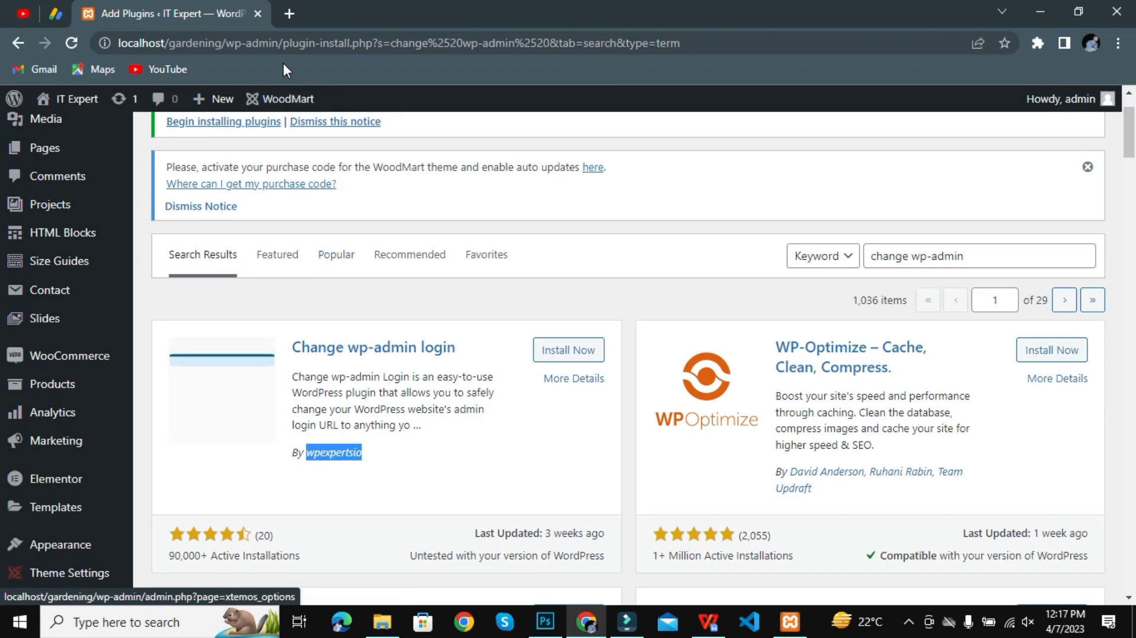
Open wordpress.org in a new browser tab and go to its plugin directory.
left_click(289, 13)
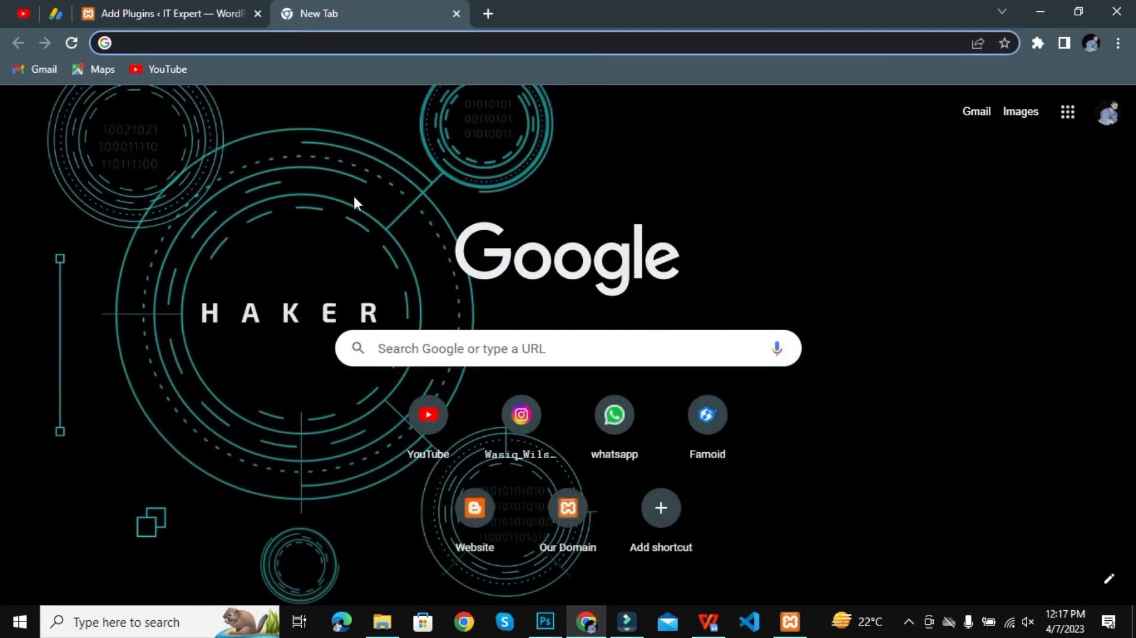
type("wordpre")
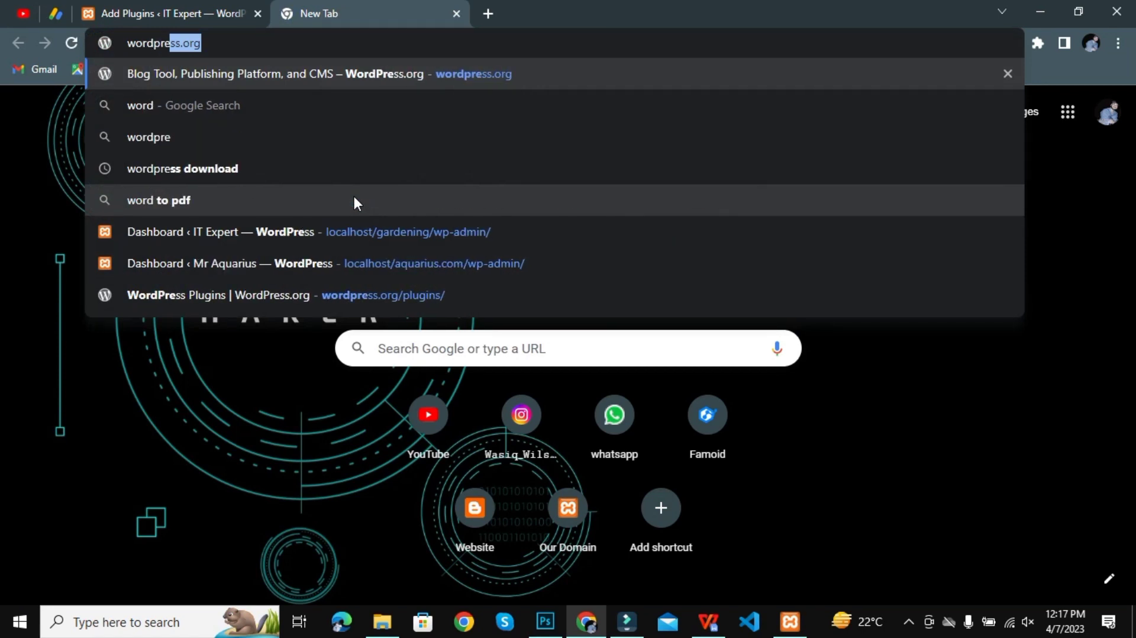
type("ss")
key("Return")
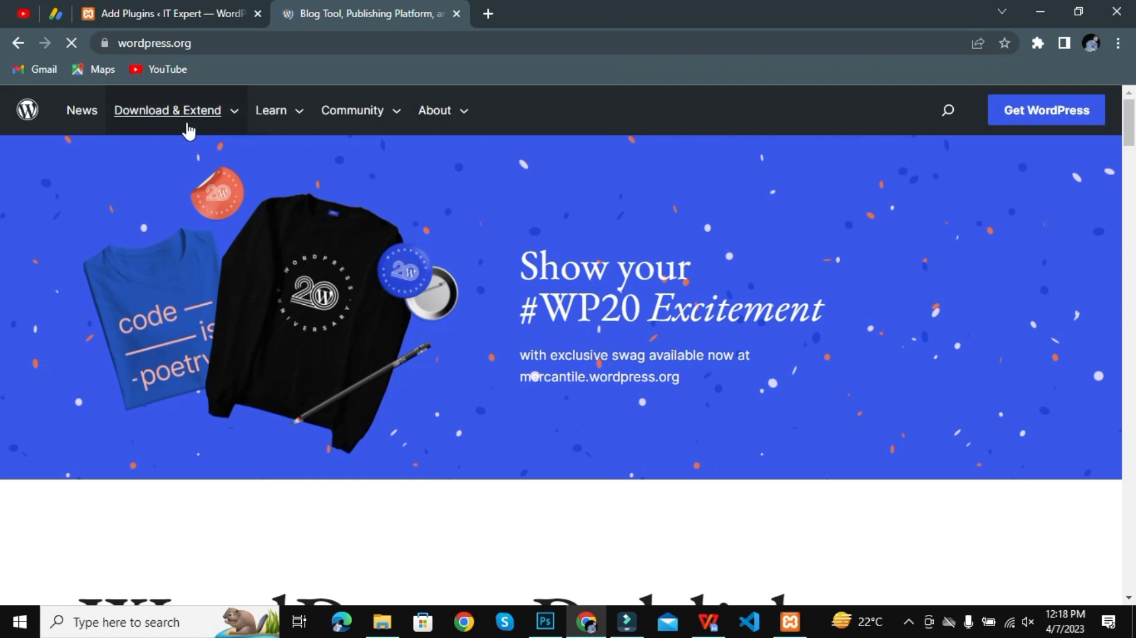
mouse_move(186, 121)
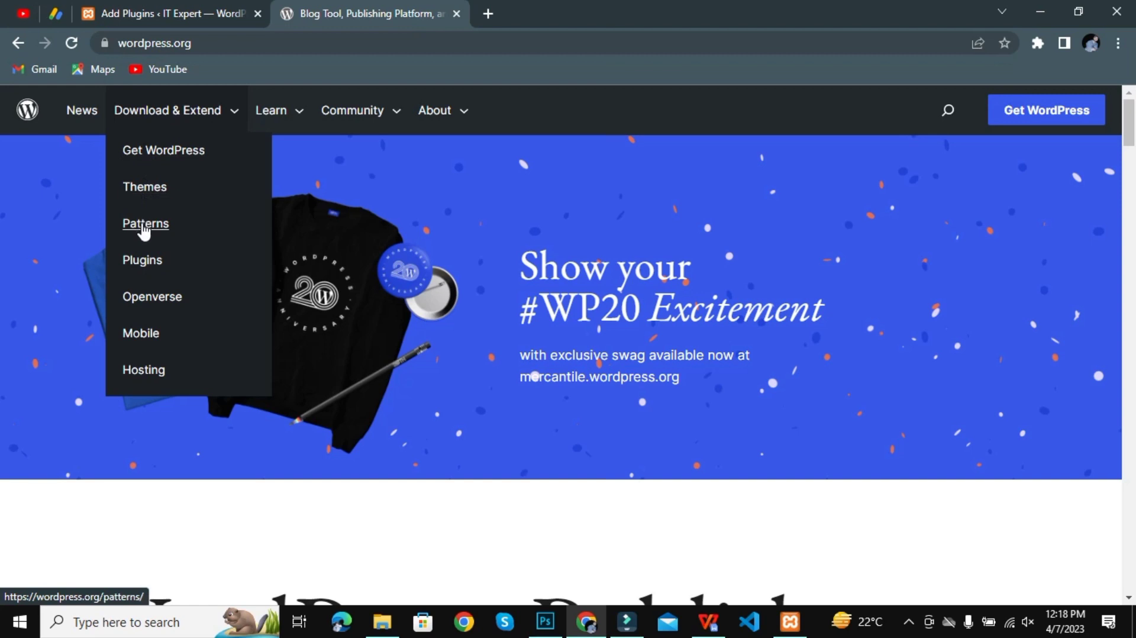
left_click(150, 265)
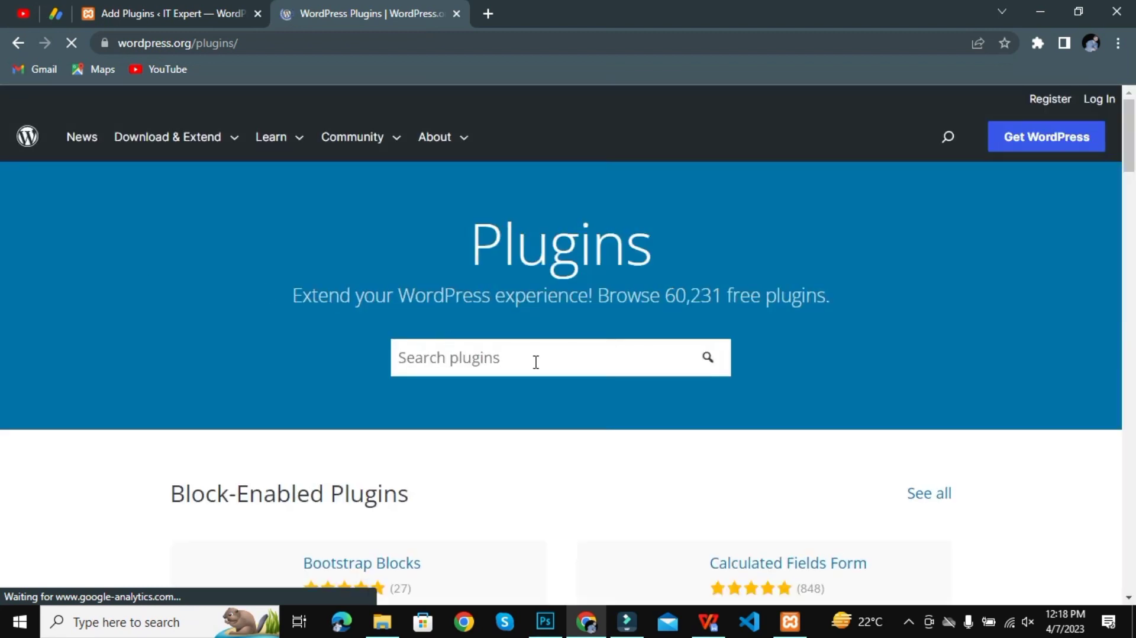
Search the wordpress.org plugin directory for "change wp admin".
left_click(535, 361)
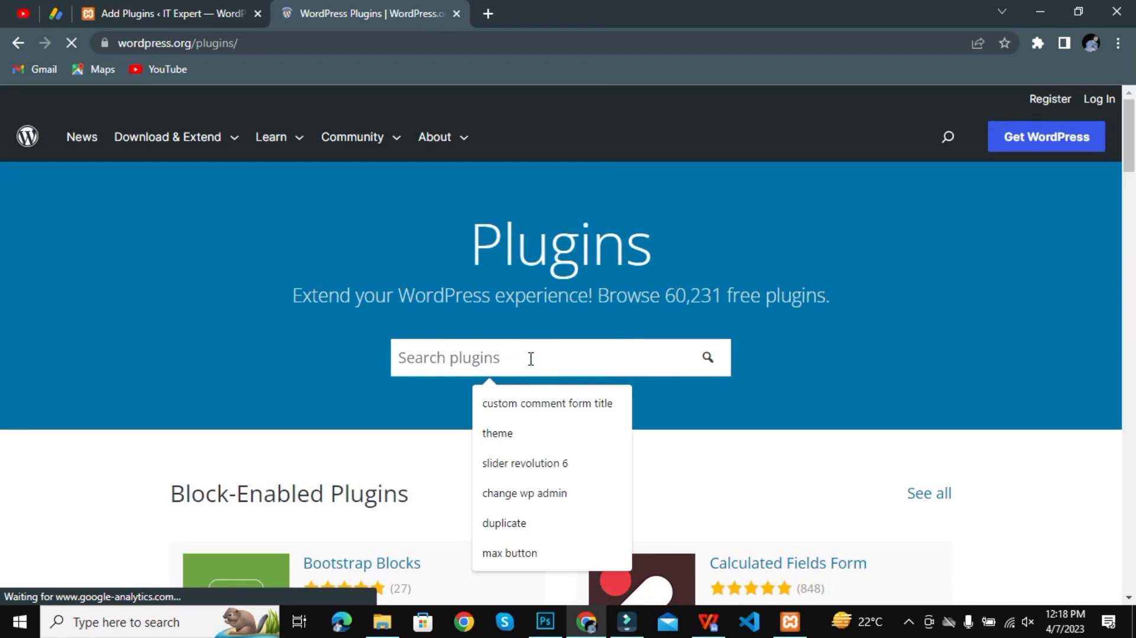
left_click(524, 493)
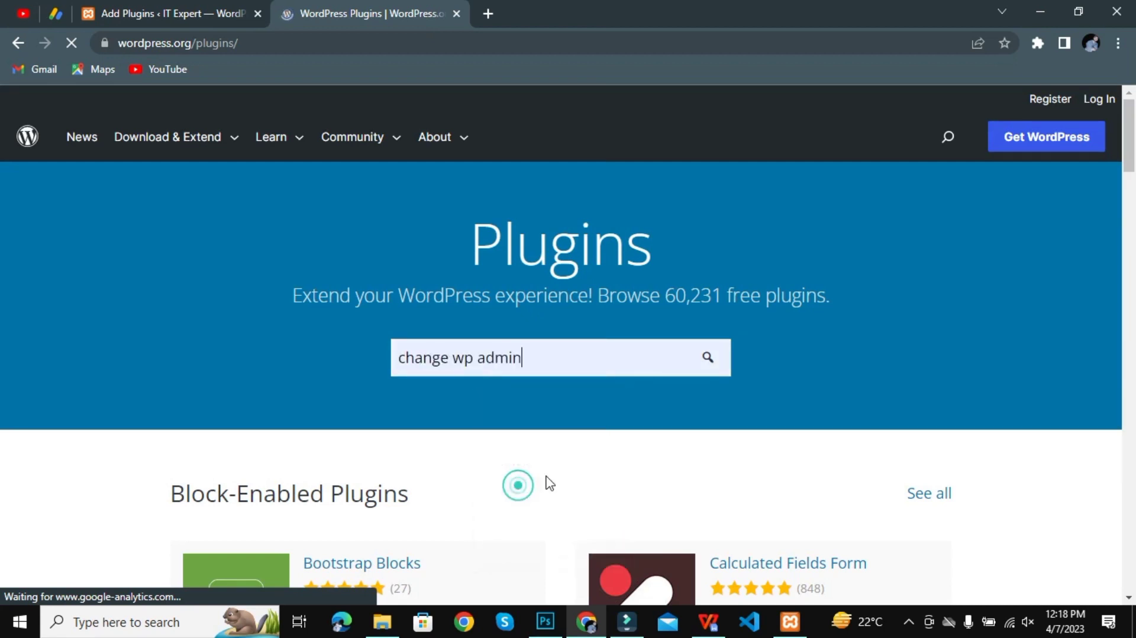
left_click(698, 370)
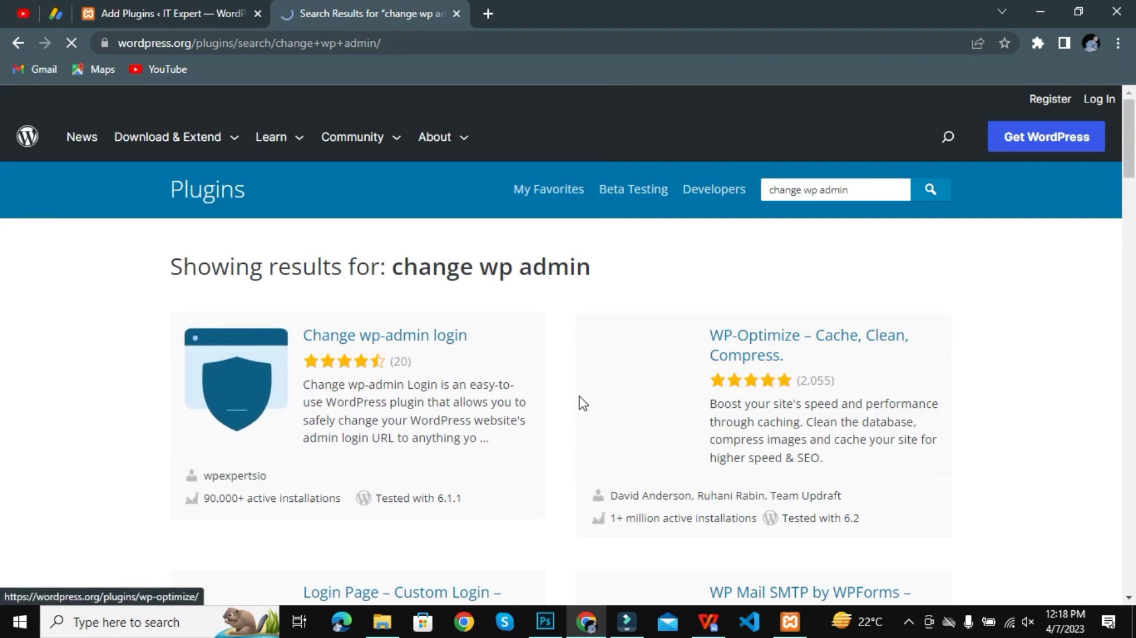
Open the Change wp-admin login plugin's page from the results and download the plugin's zip file.
left_click_drag(472, 337, 367, 325)
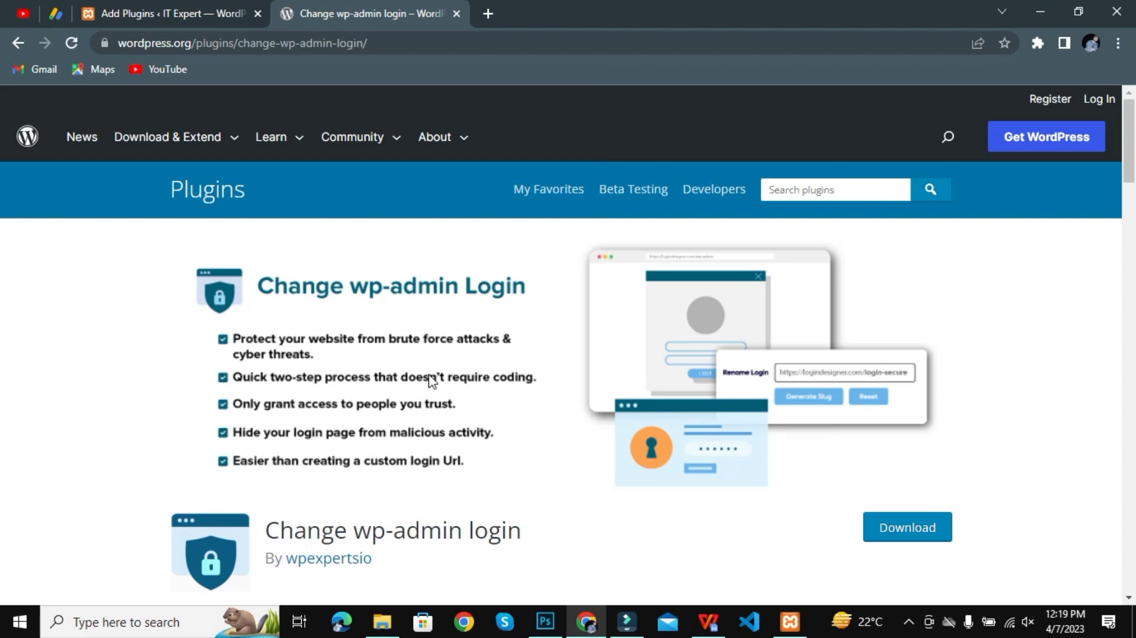
scroll(490, 385, "down", 3)
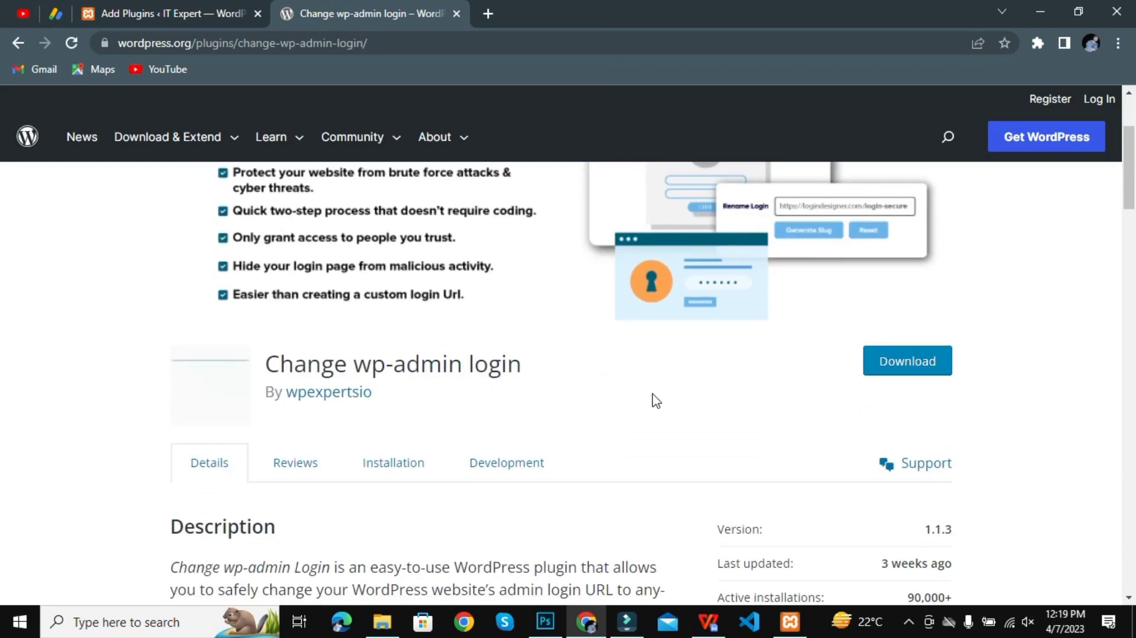
left_click(916, 366)
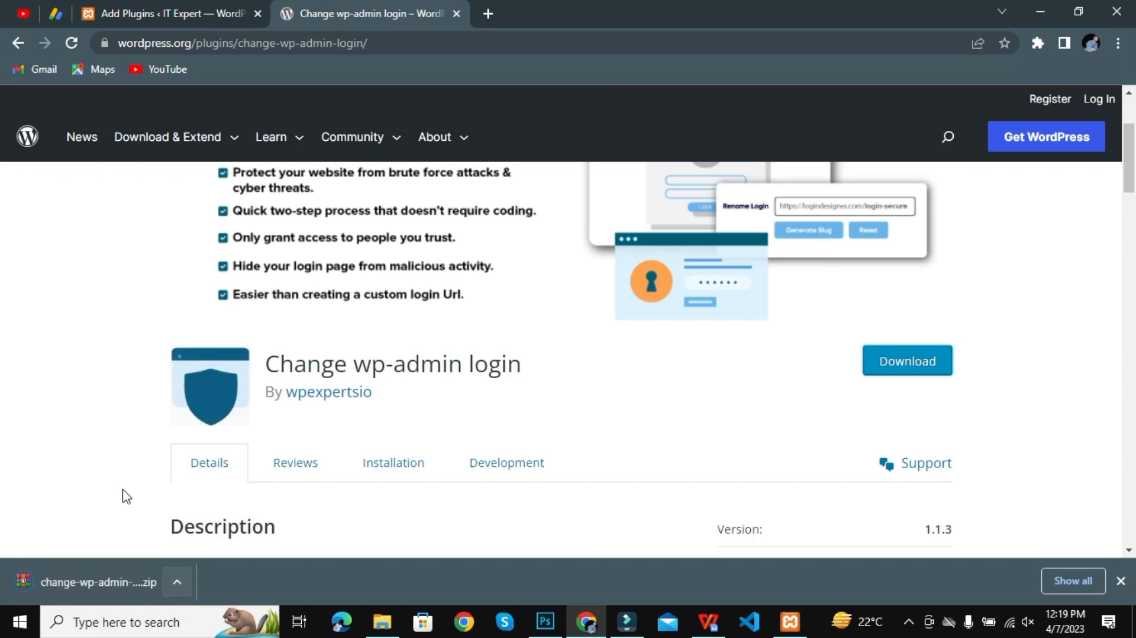
Back on the local site's Add Plugins page, upload the downloaded change-wp-admin-login.1.1.3.zip, install it, and dismiss the browser's download bar.
left_click(213, 15)
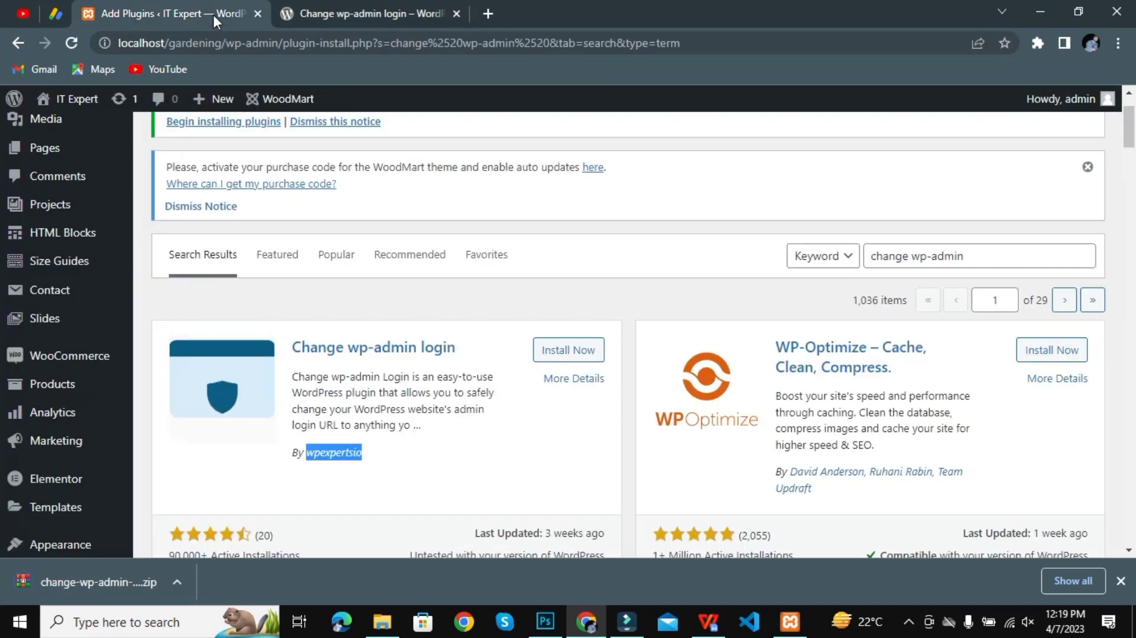
scroll(496, 308, "up", 2)
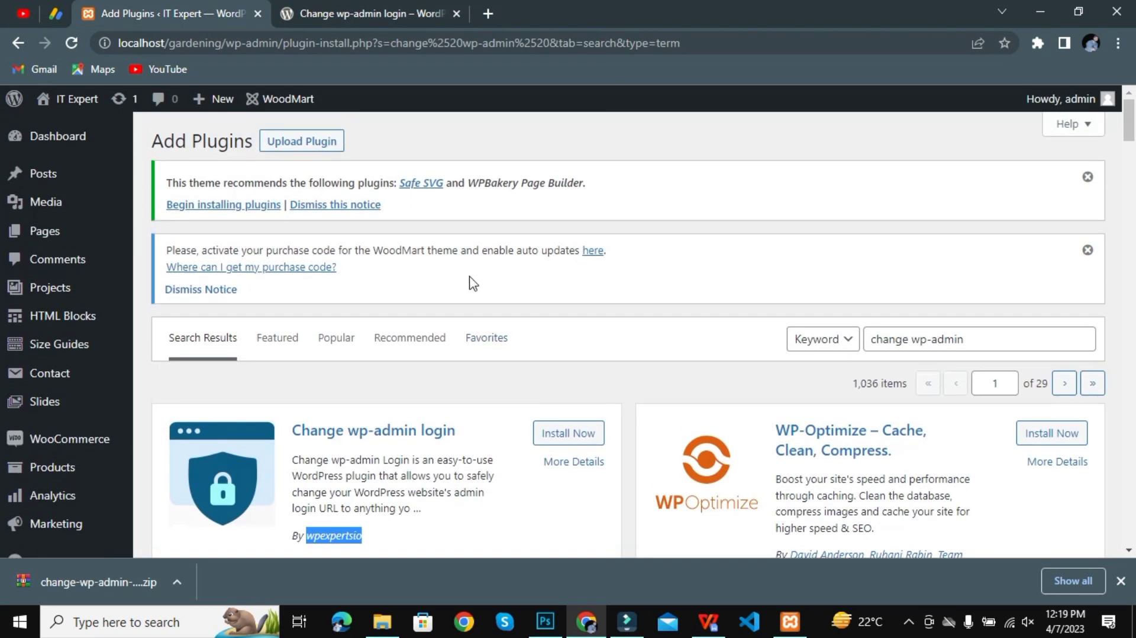
left_click(318, 148)
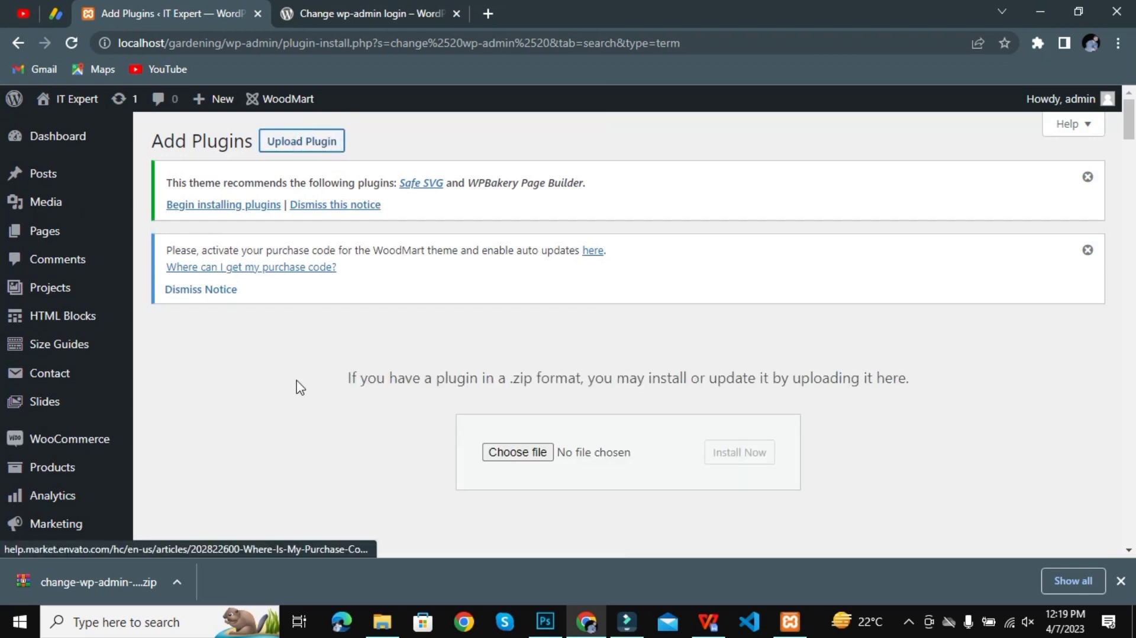
left_click_drag(96, 581, 527, 452)
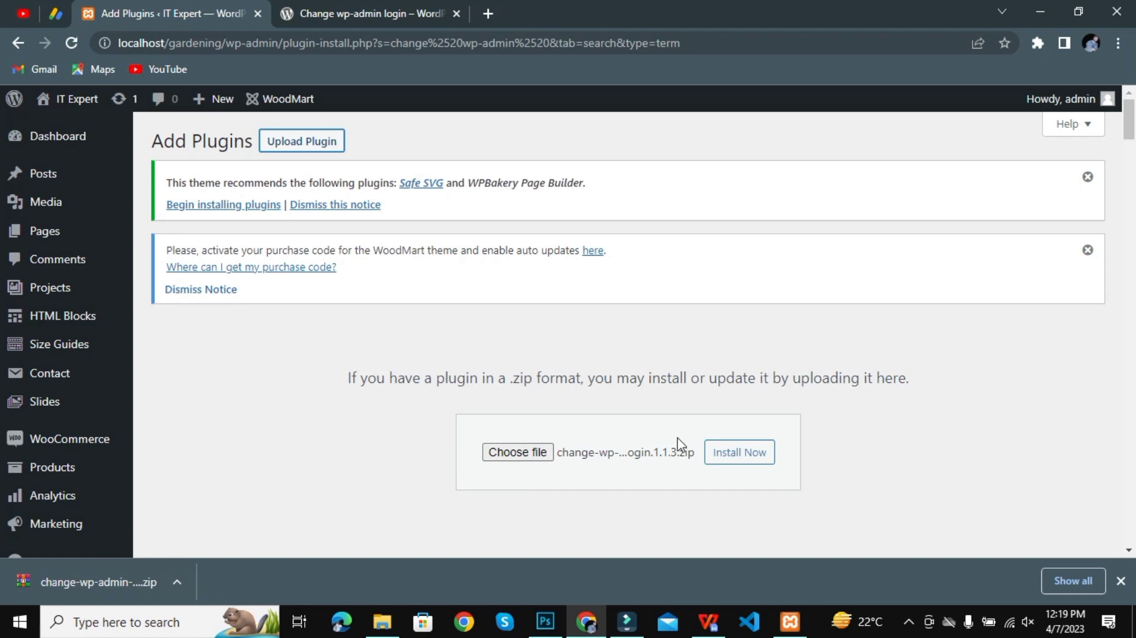
left_click(742, 463)
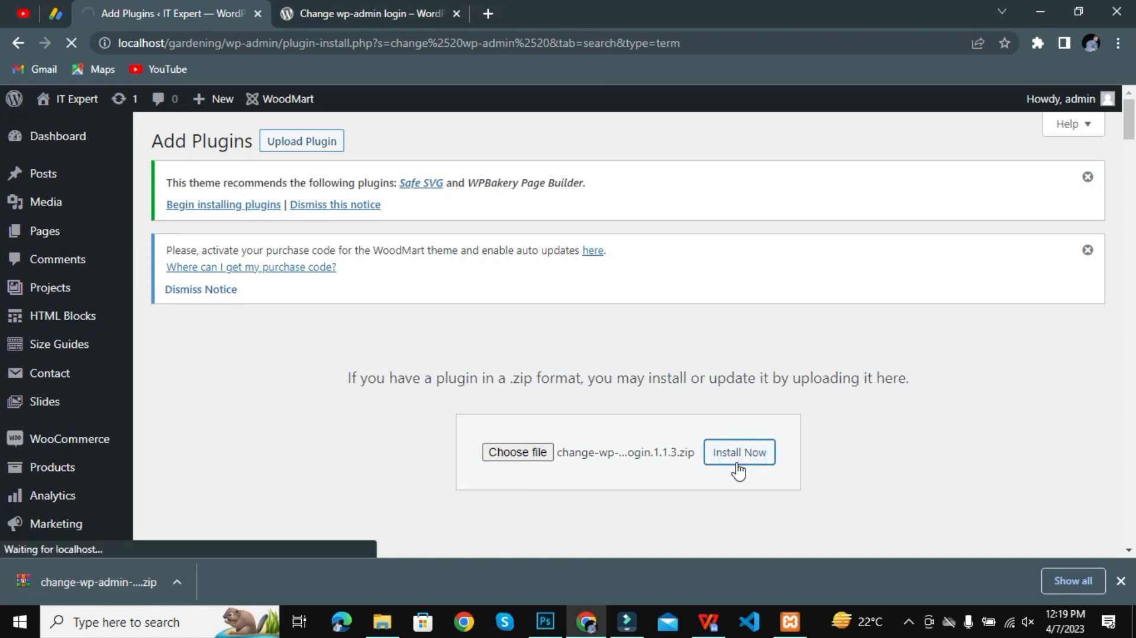
left_click(1121, 581)
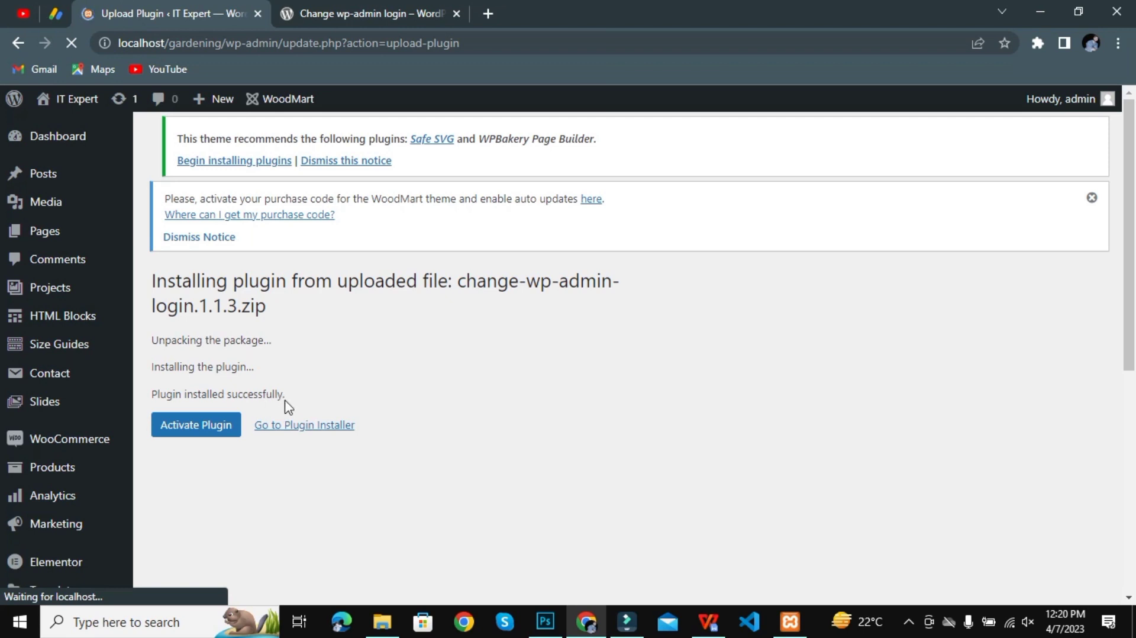
Activate the newly installed plugin and highlight Change wp-admin login in the list of installed plugins.
left_click_drag(288, 396, 155, 402)
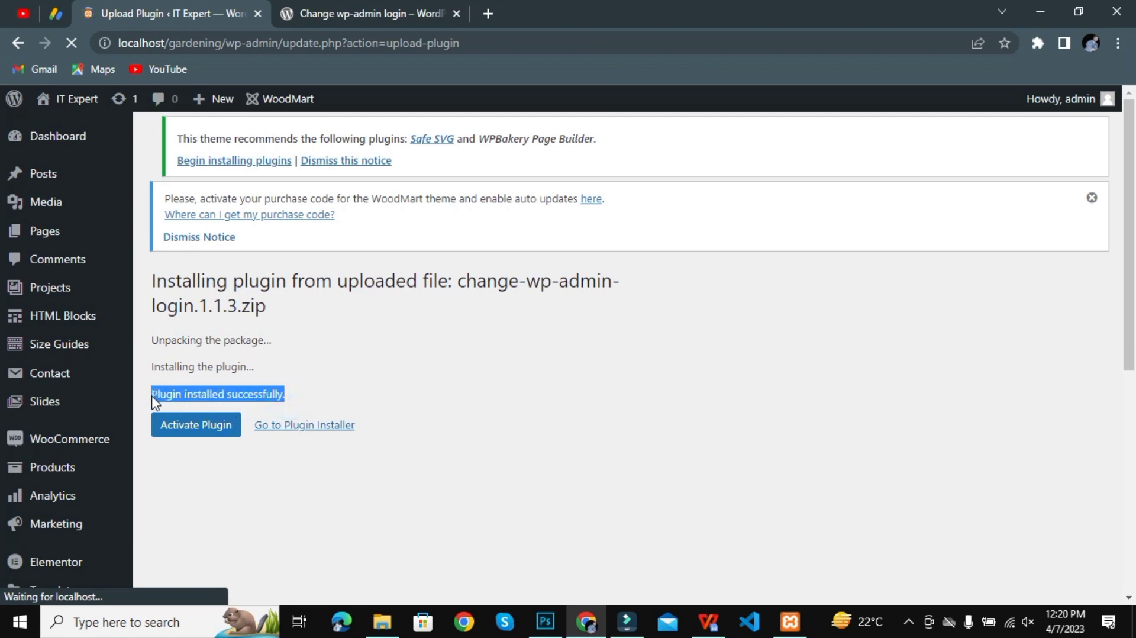
left_click(197, 436)
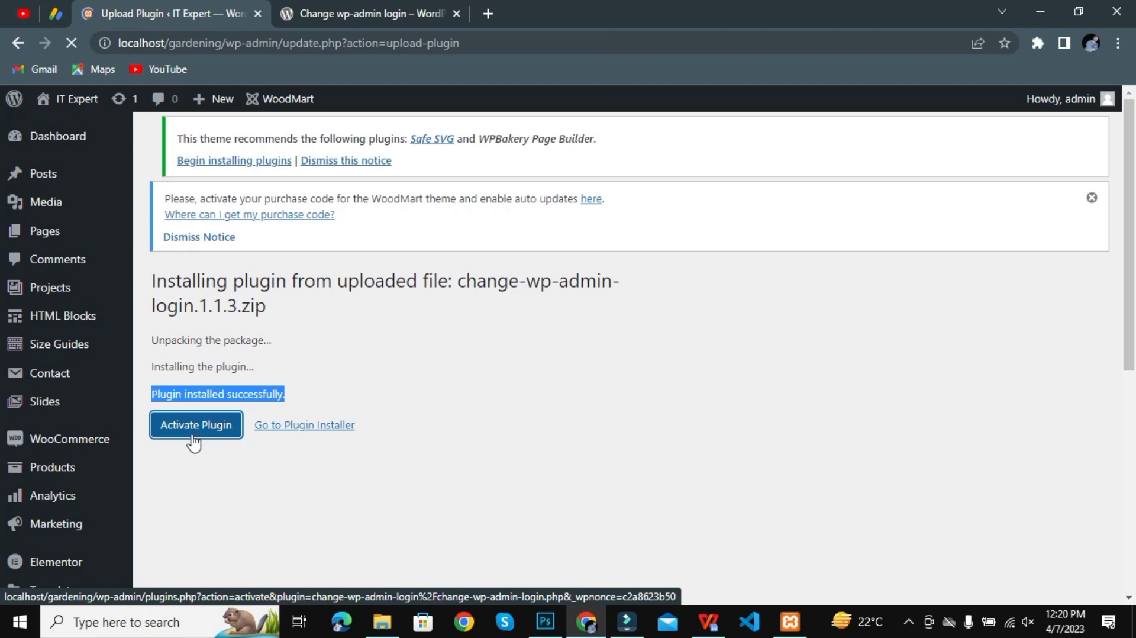
left_click(191, 444)
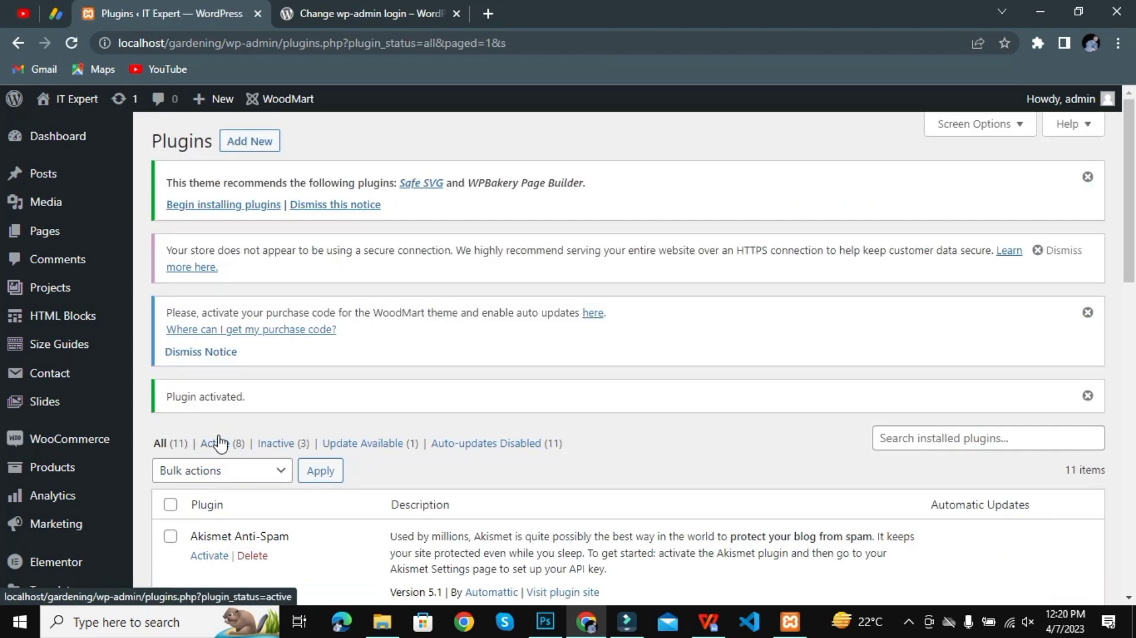
scroll(219, 443, "down", 3)
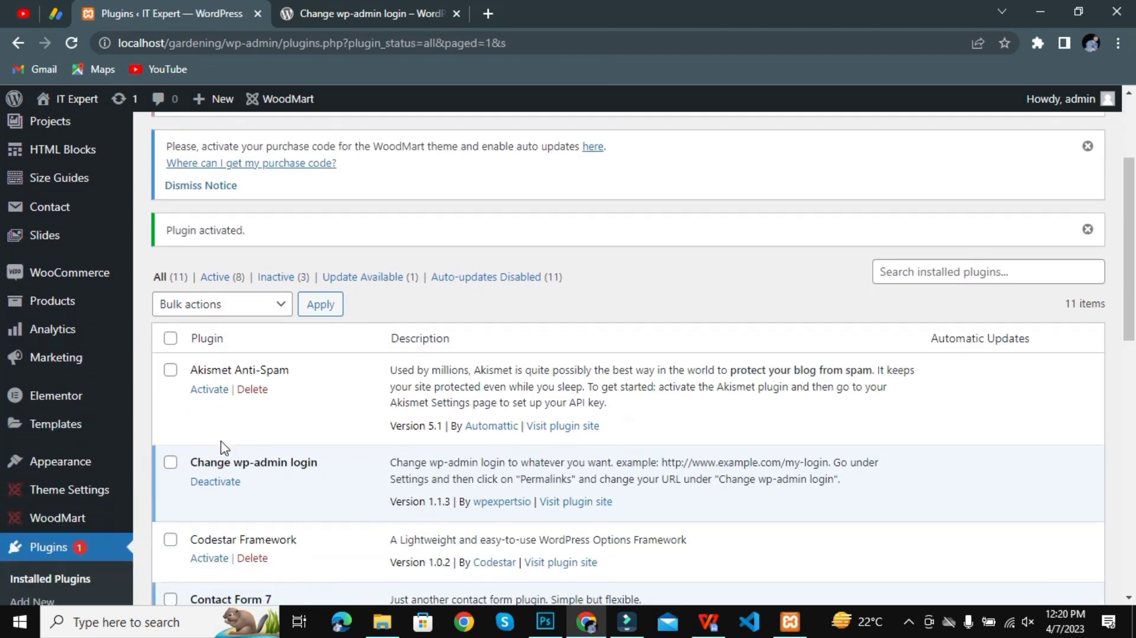
left_click_drag(318, 468, 195, 467)
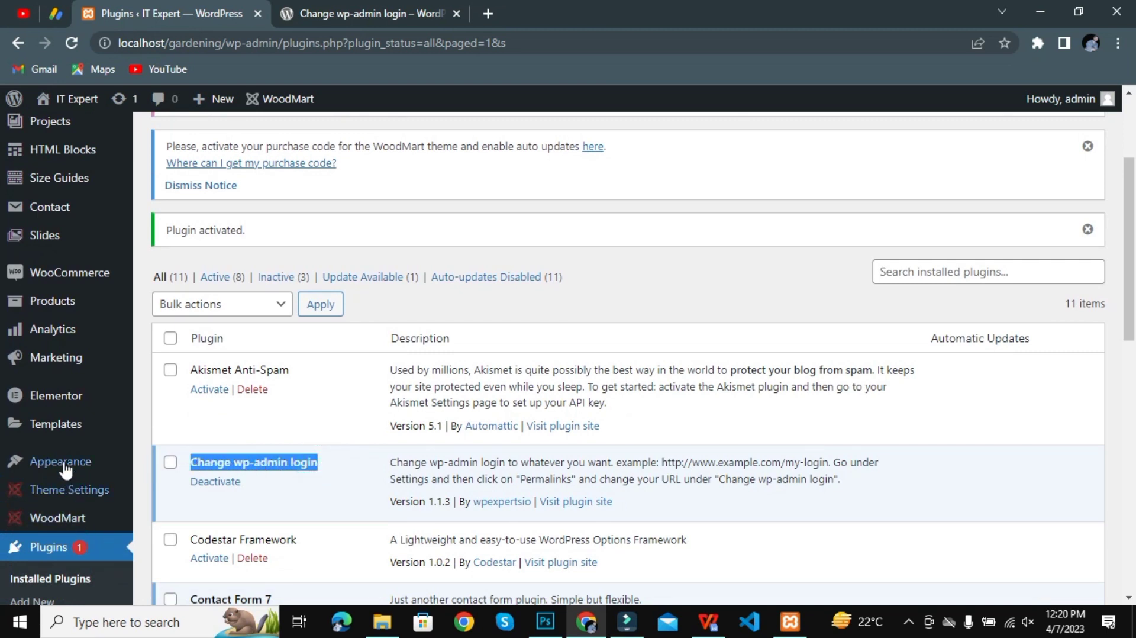
mouse_move(79, 414)
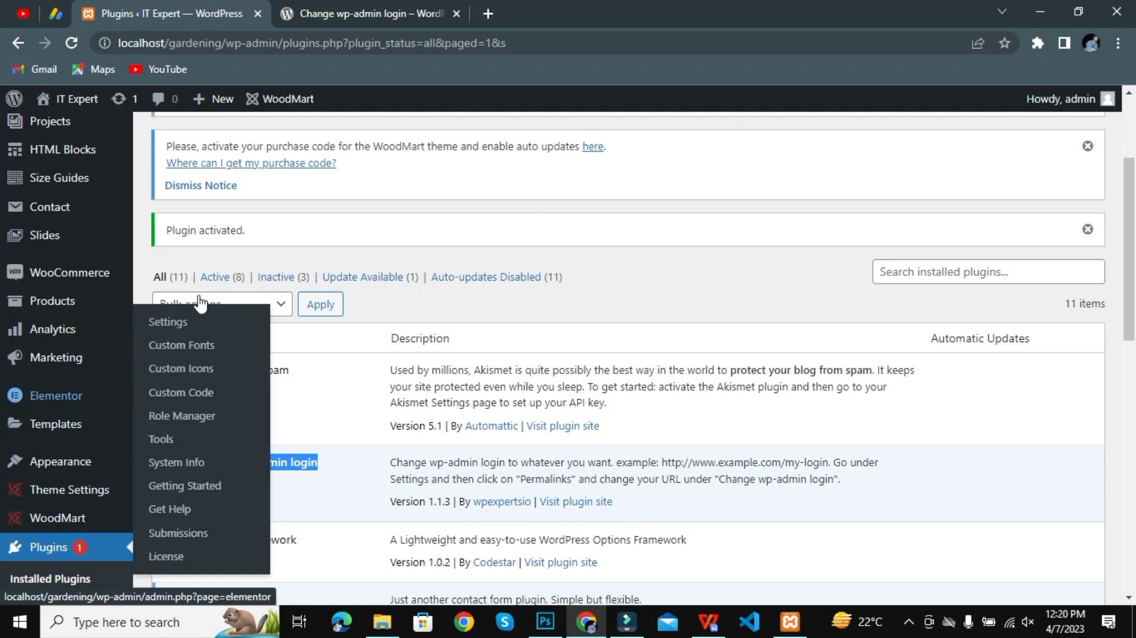
scroll(128, 260, "up", 3)
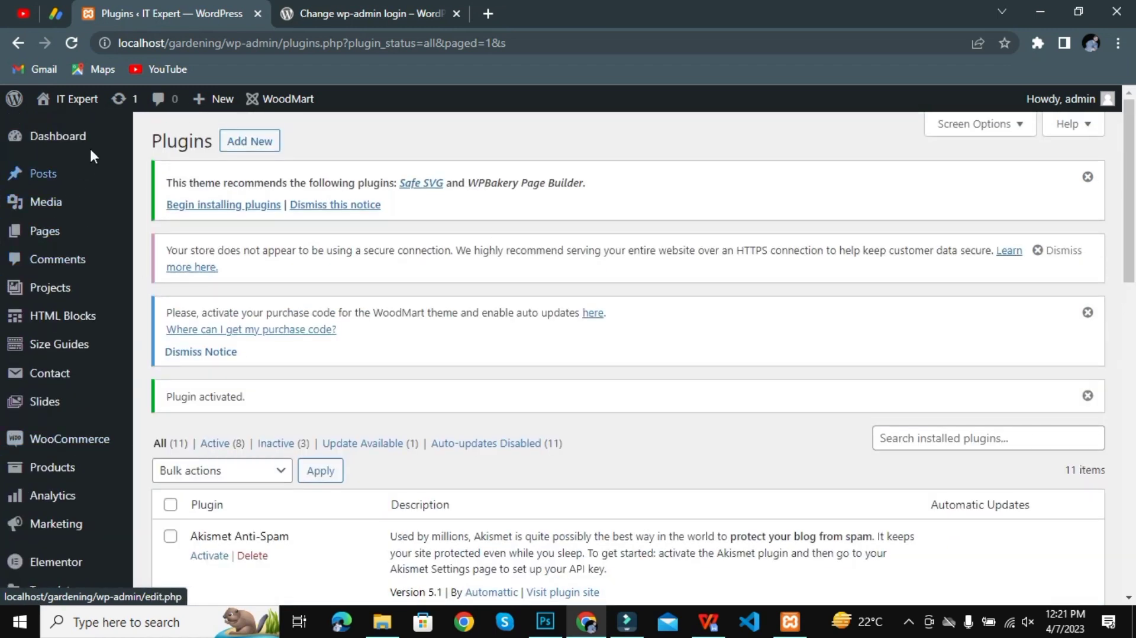
mouse_move(83, 149)
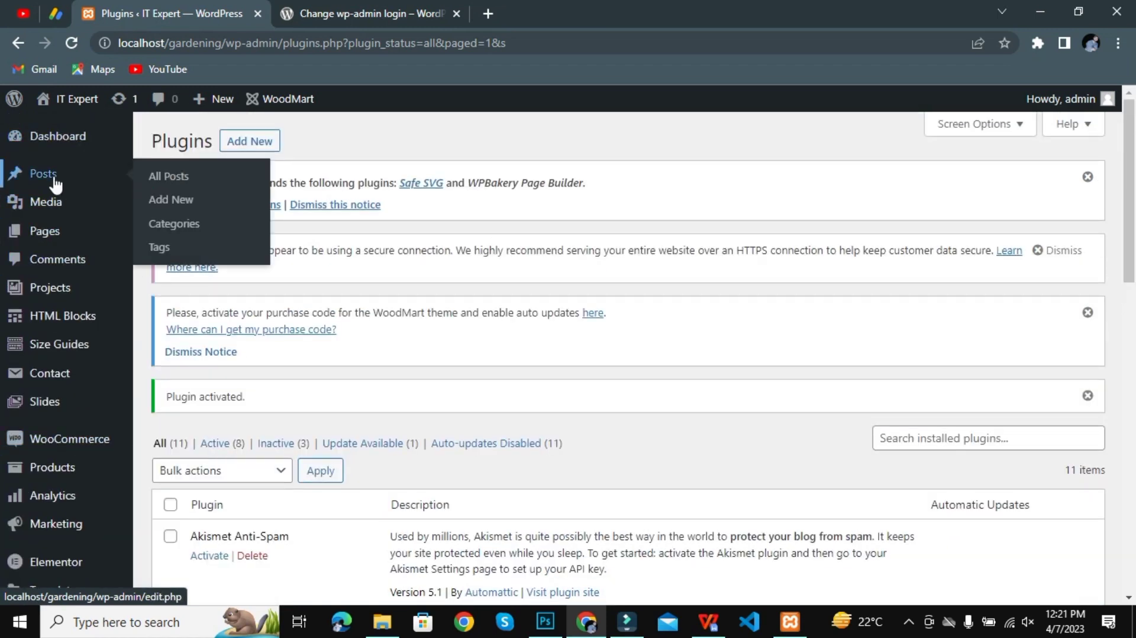
mouse_move(52, 215)
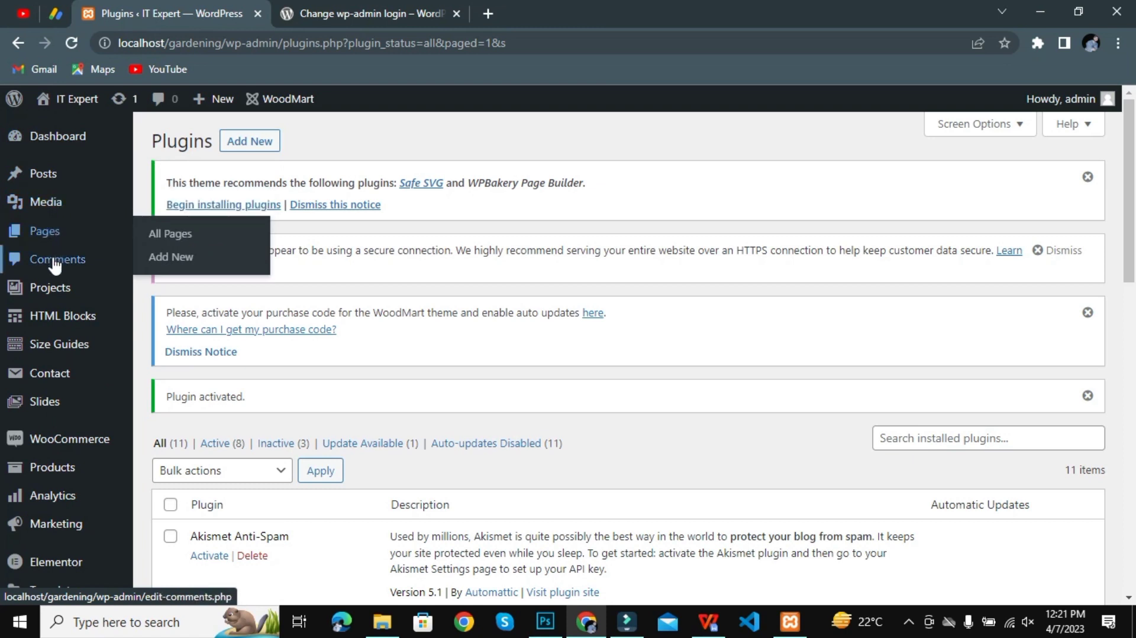
mouse_move(49, 296)
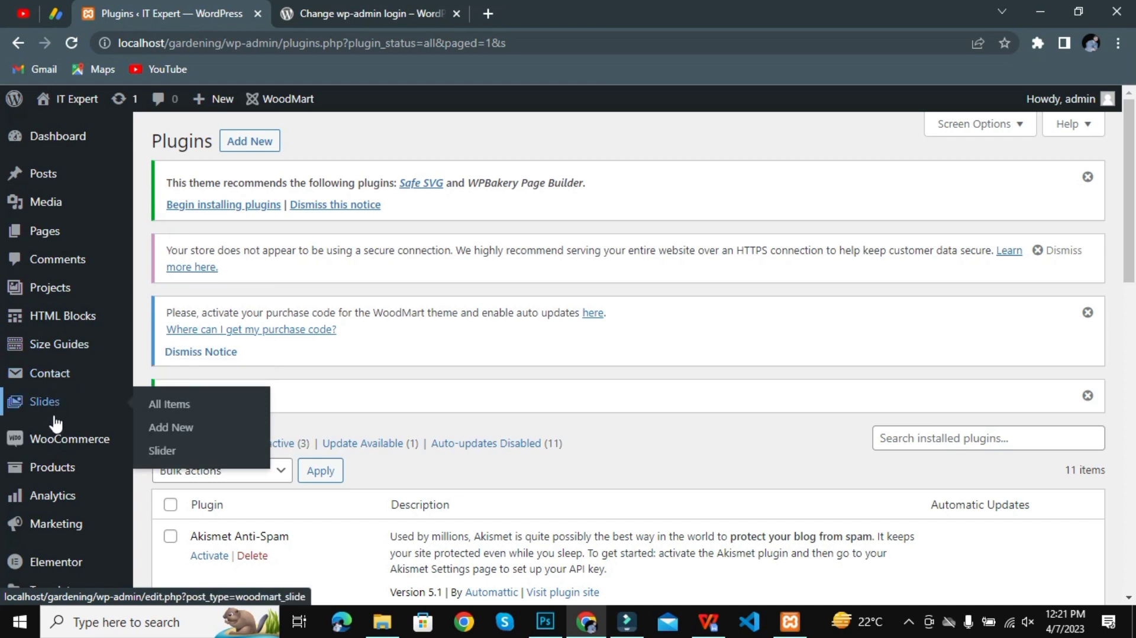
mouse_move(57, 439)
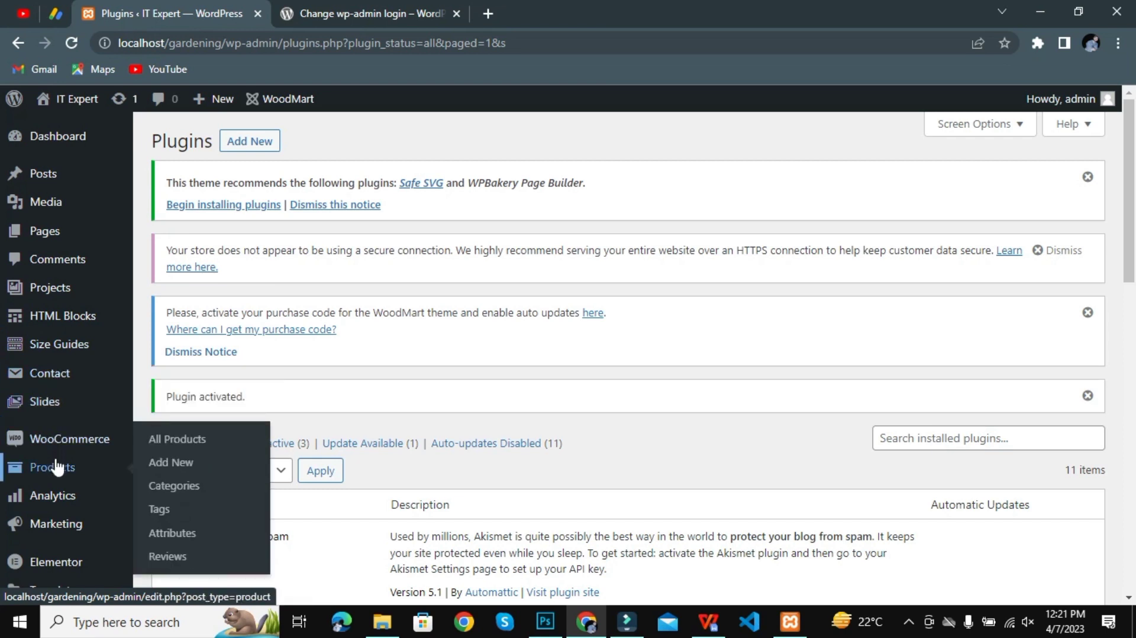
mouse_move(56, 503)
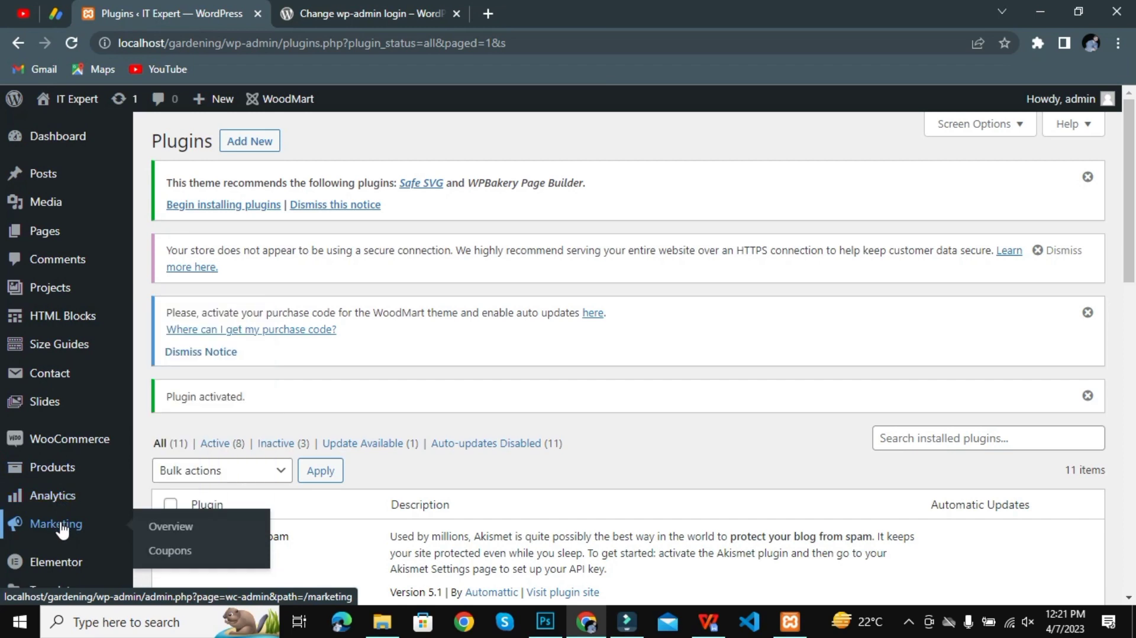
Open the site's Permalink settings and go to the Optional section below the permalink structure choices.
mouse_move(73, 564)
scroll(74, 564, "down", 3)
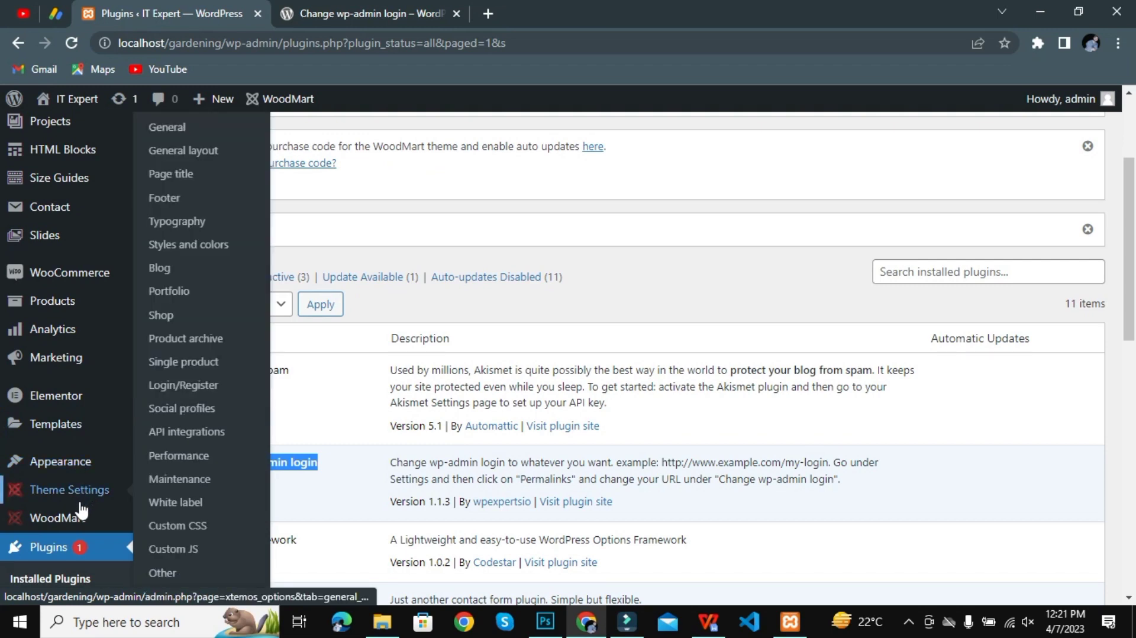
scroll(74, 514, "down", 3)
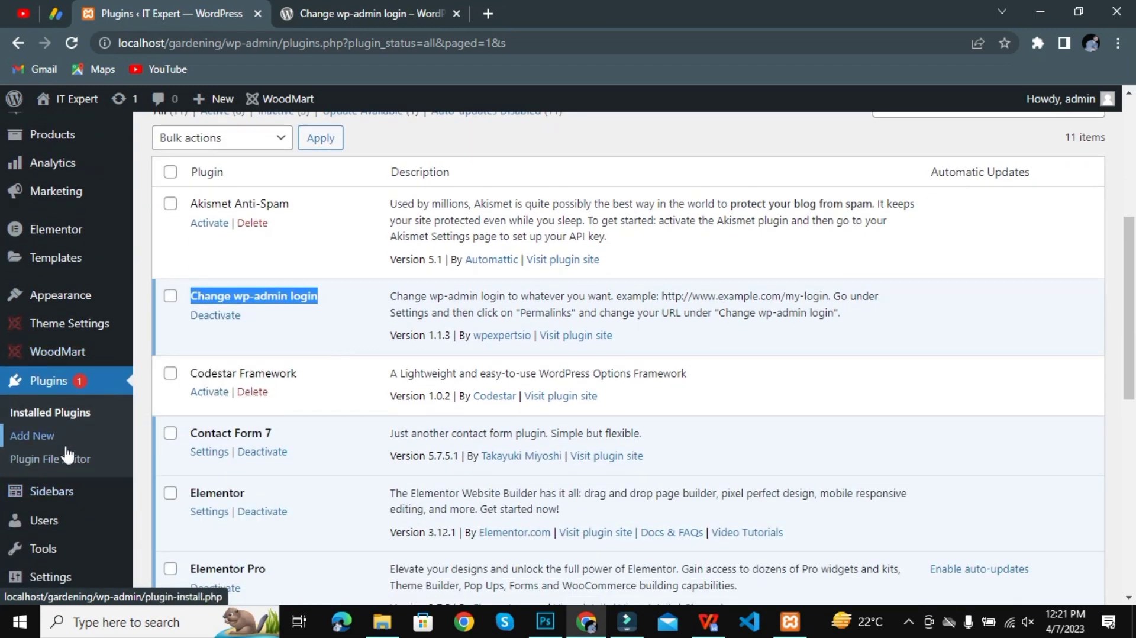
scroll(57, 506, "down", 1)
scroll(58, 507, "down", 1)
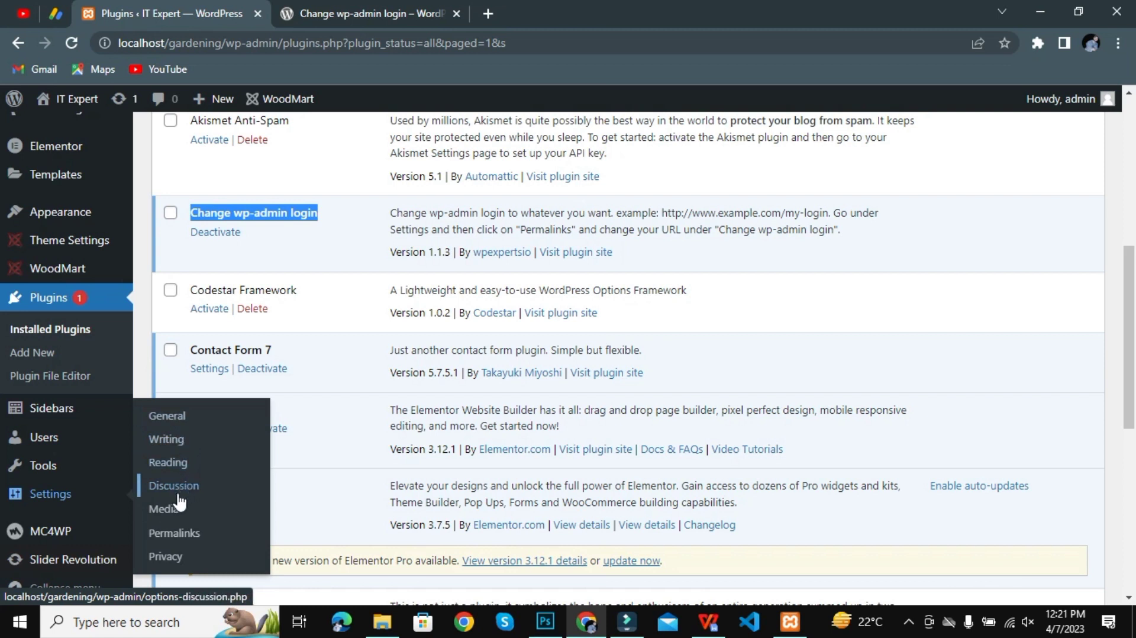
left_click(186, 539)
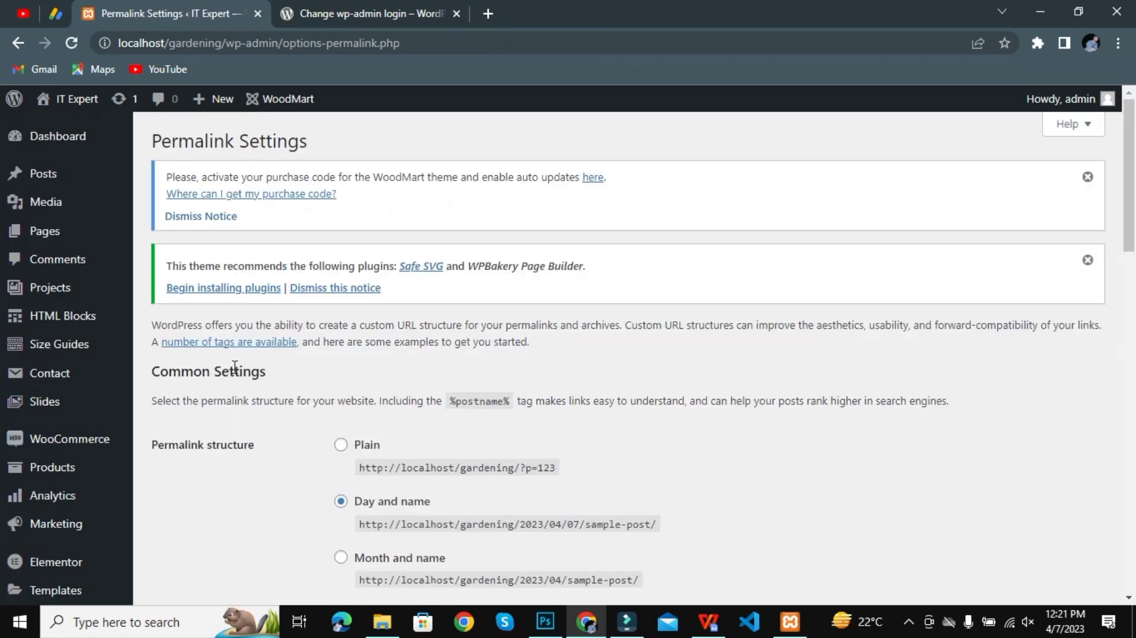
scroll(279, 350, "down", 3)
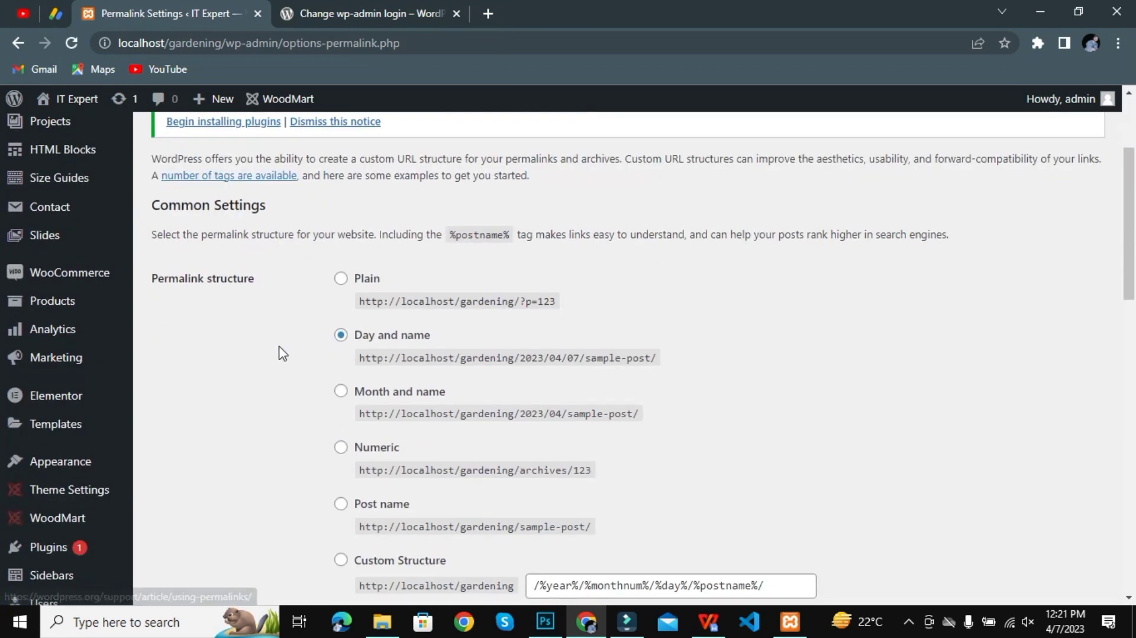
scroll(280, 349, "down", 5)
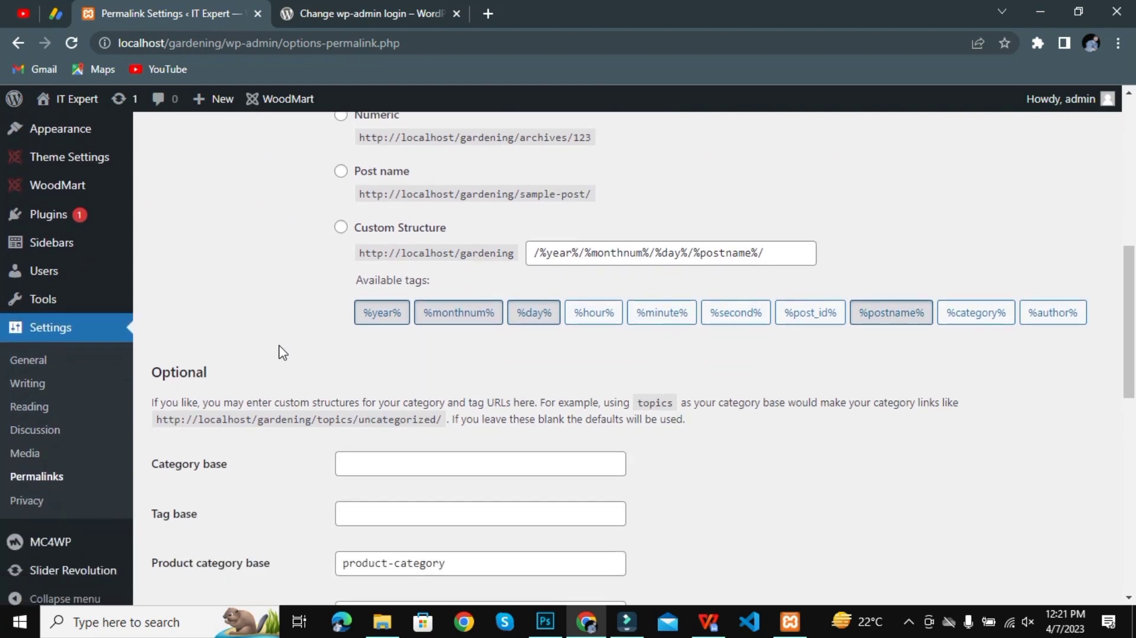
Find the Change wp-admin login section in the Permalink settings and highlight its heading and the Login URL label.
scroll(279, 352, "down", 3)
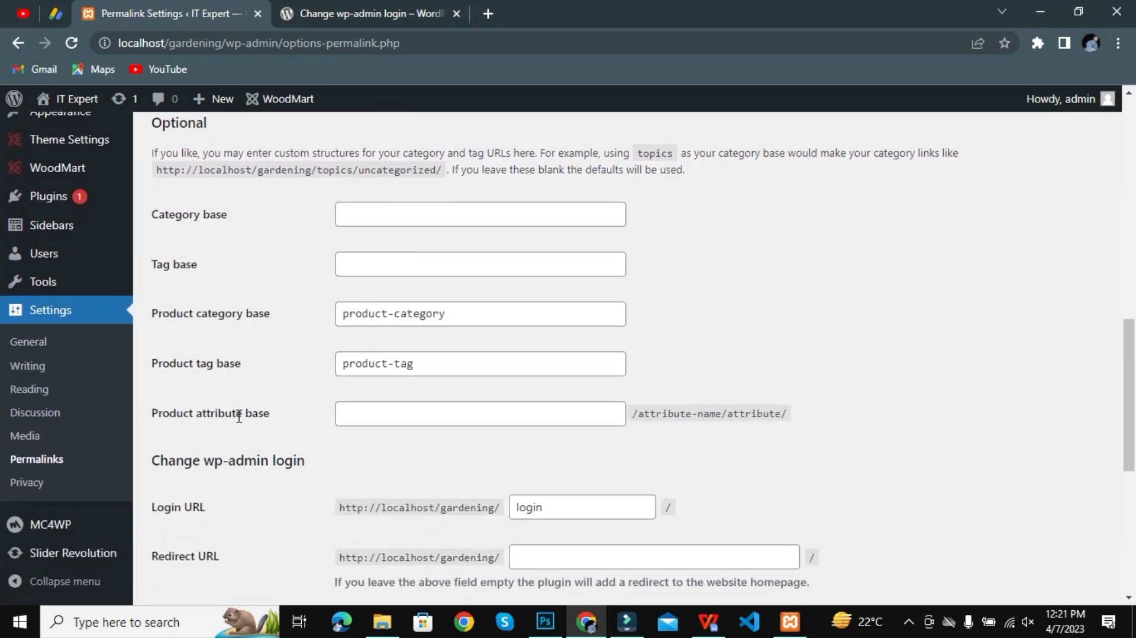
left_click_drag(302, 462, 165, 480)
triple_click(157, 464)
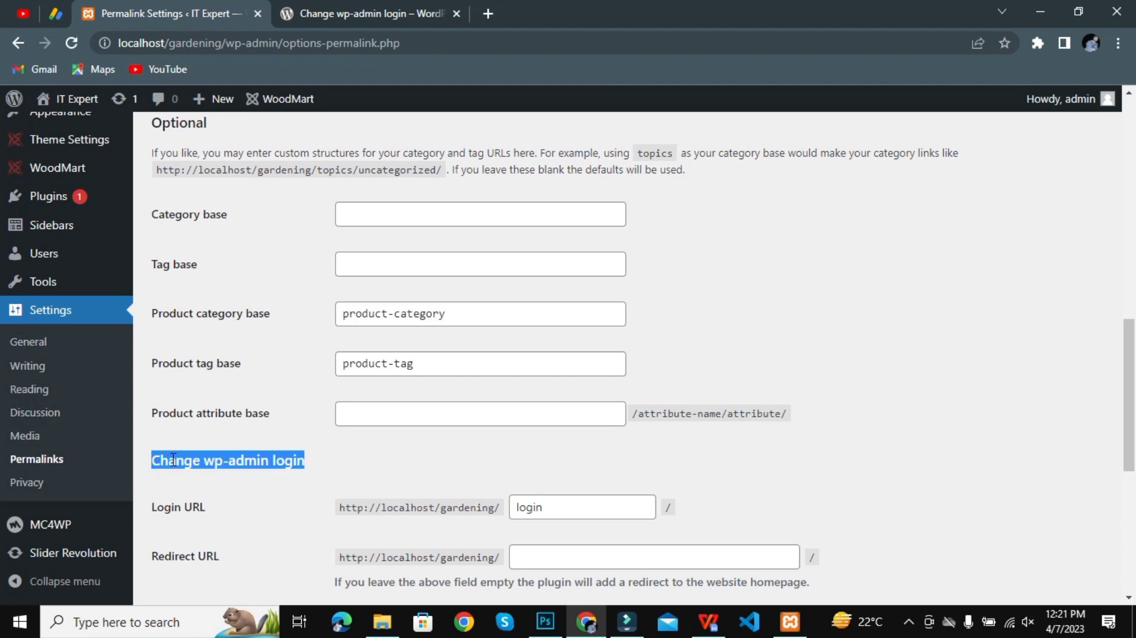
scroll(329, 459, "down", 1)
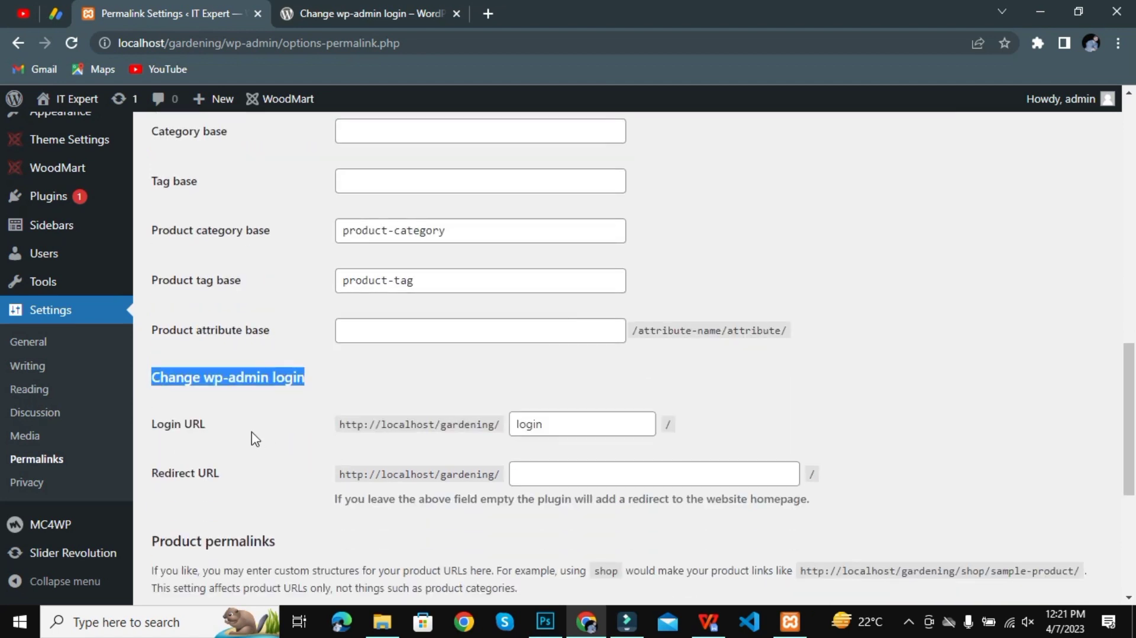
left_click_drag(208, 435, 152, 436)
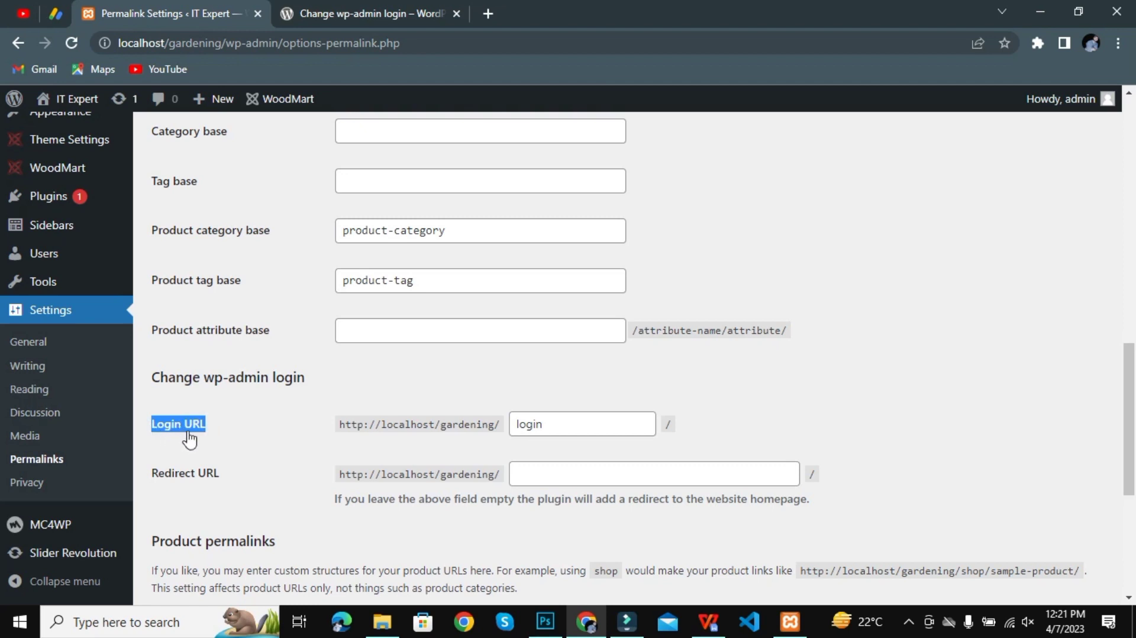
Set the Login URL slug to mr-aquarius, save the permalink changes, and highlight the update notice.
left_click(542, 423)
left_click_drag(542, 423, 513, 427)
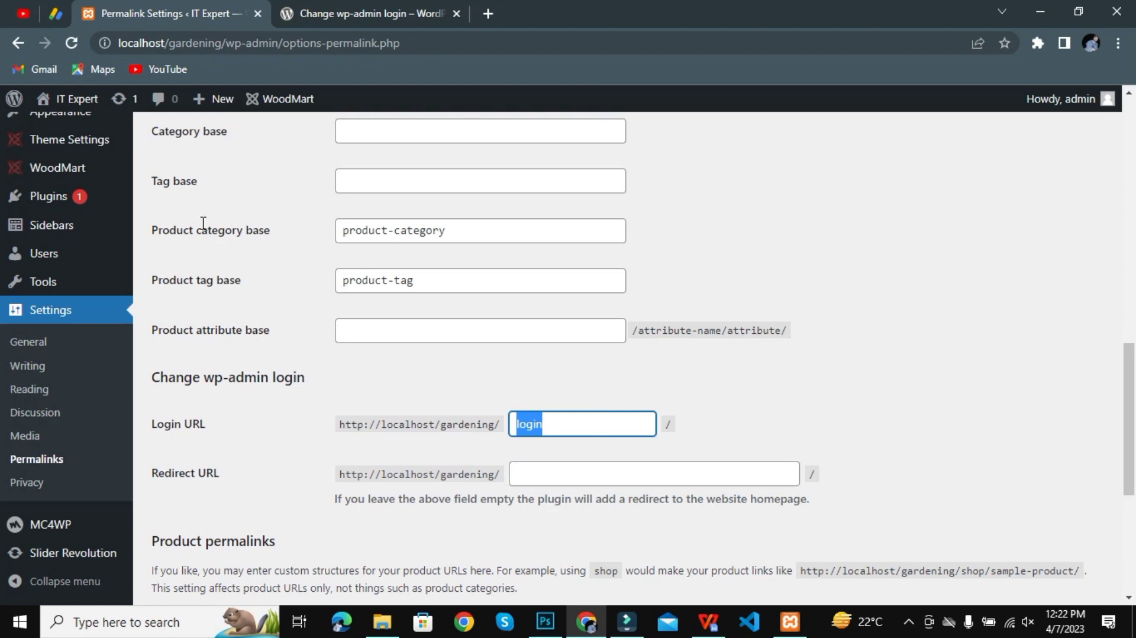
key("BackSpace")
type("m")
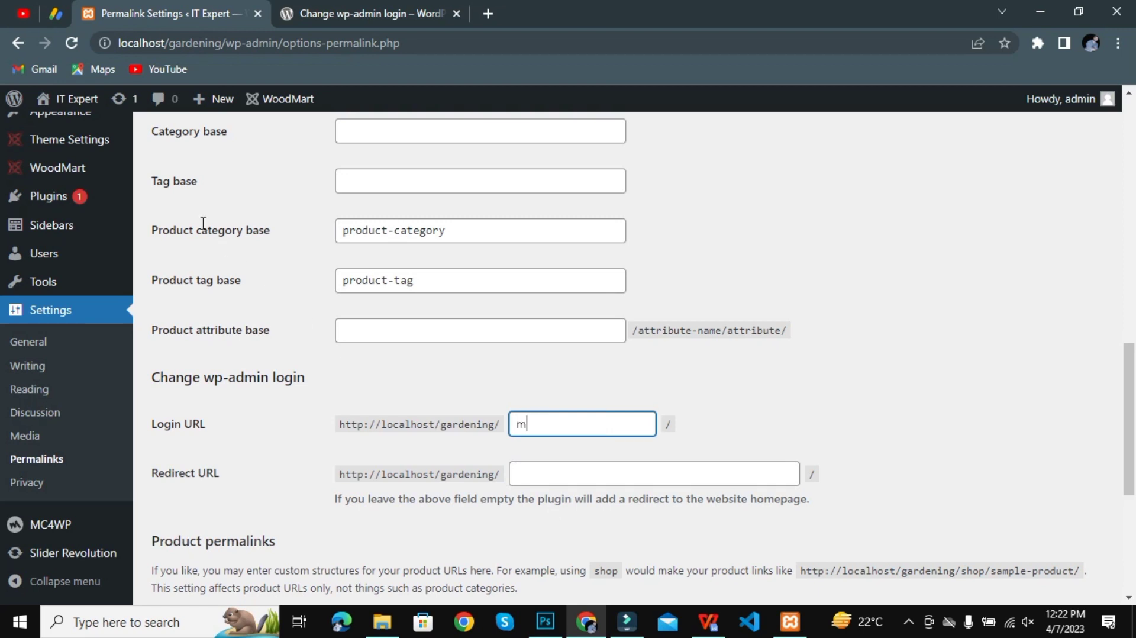
type("r-aqua")
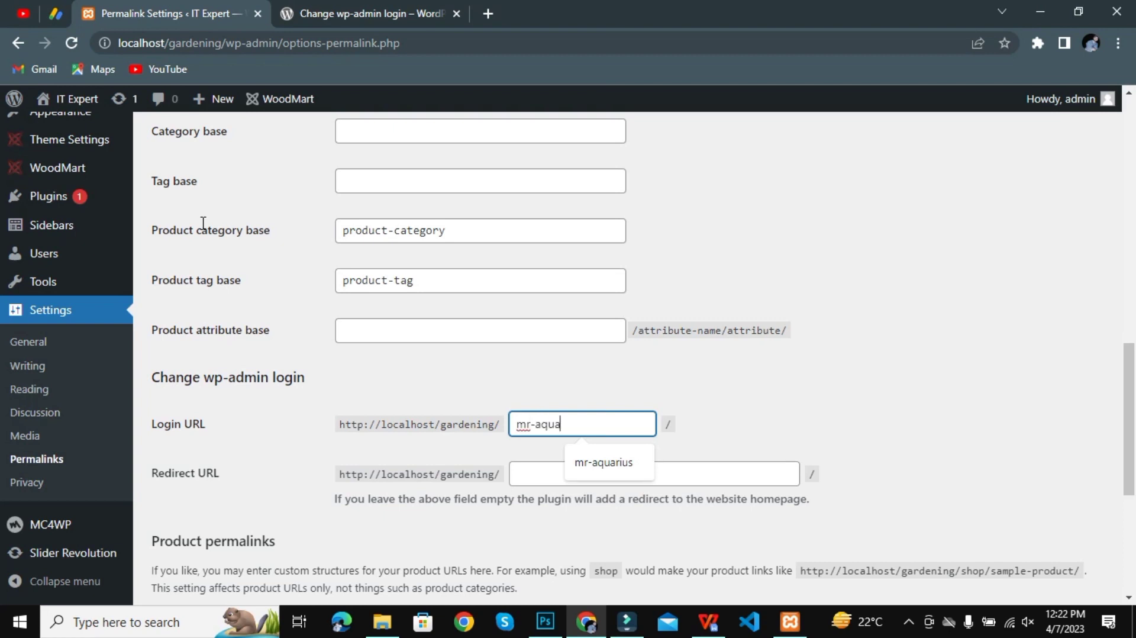
type("rius")
key("Escape")
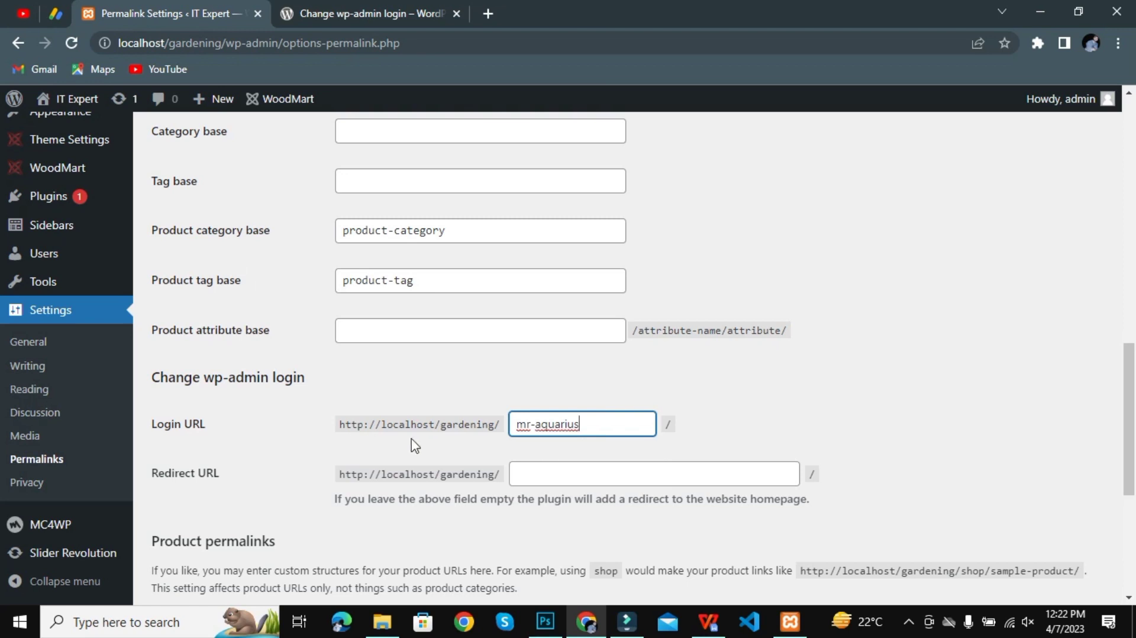
scroll(705, 449, "down", 5)
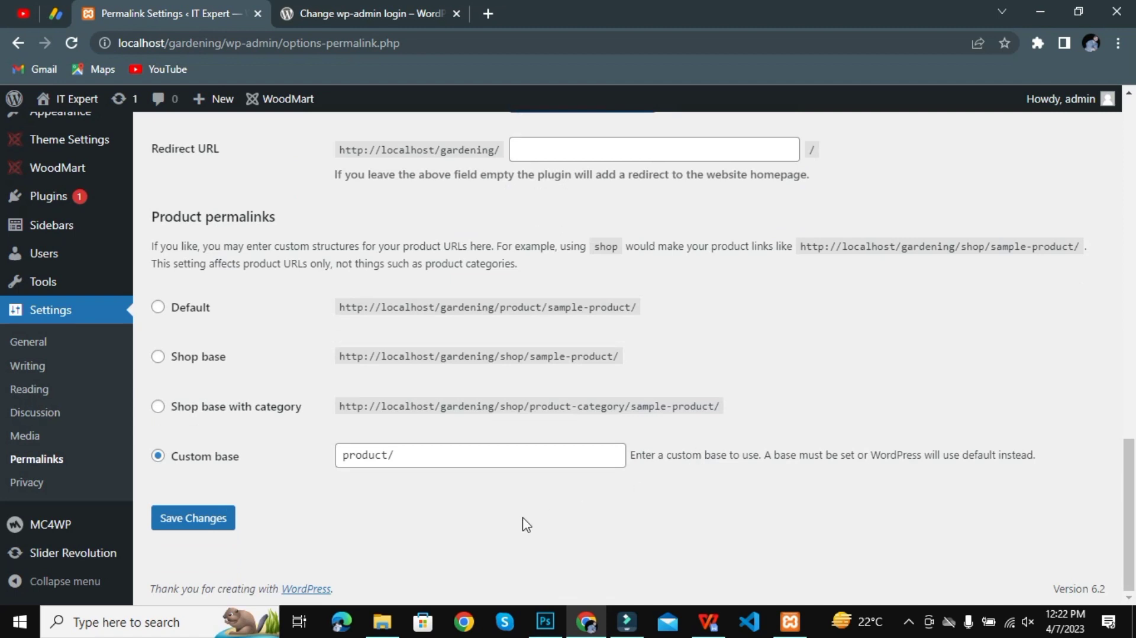
left_click(223, 525)
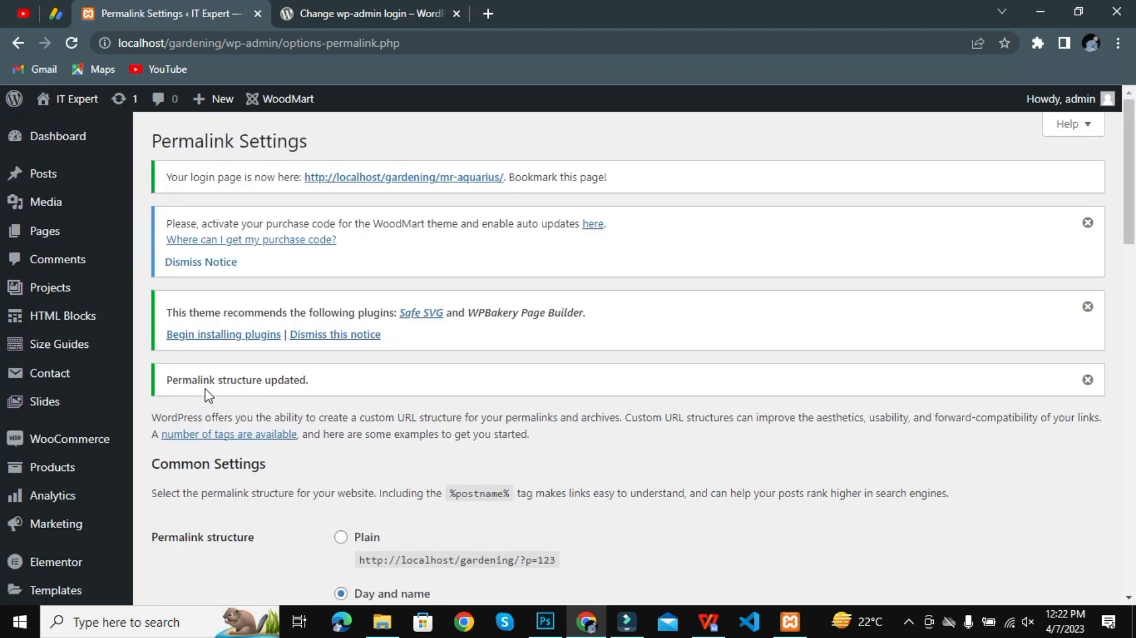
left_click_drag(308, 382, 164, 395)
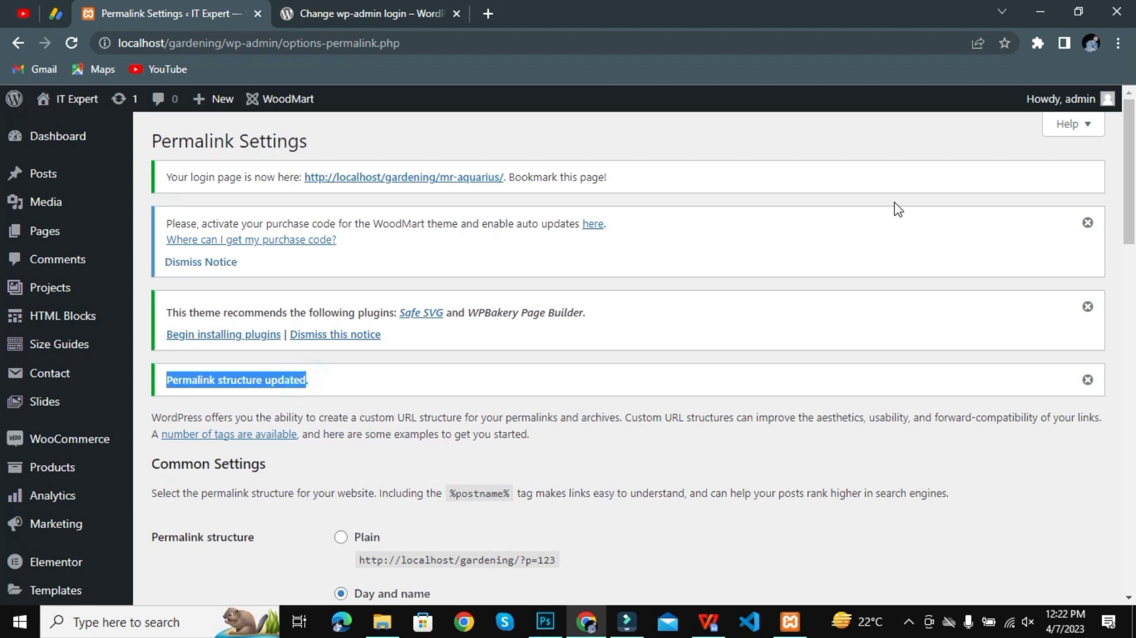
Log out of the WordPress dashboard and highlight mr-aquarius in the login page's address.
mouse_move(1043, 110)
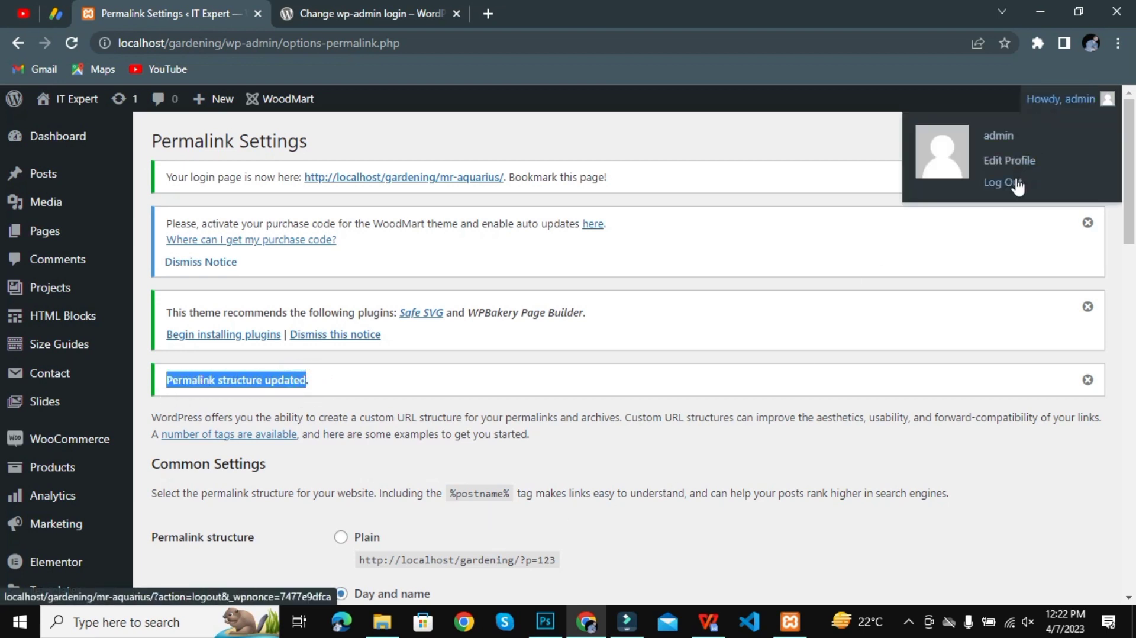
left_click(996, 182)
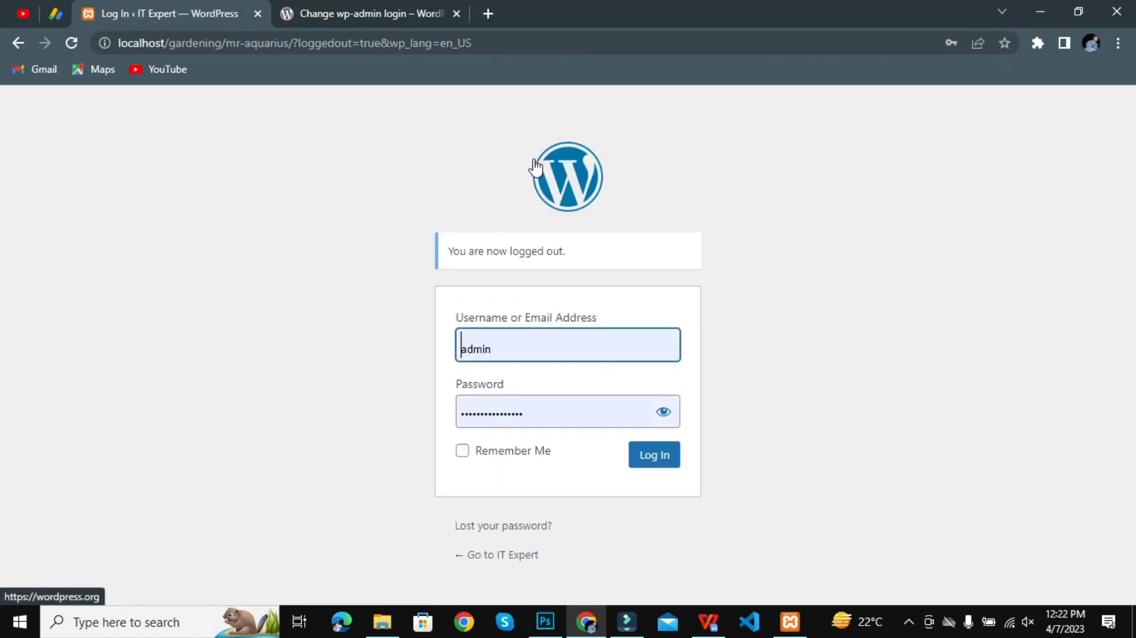
left_click_drag(225, 43, 290, 64)
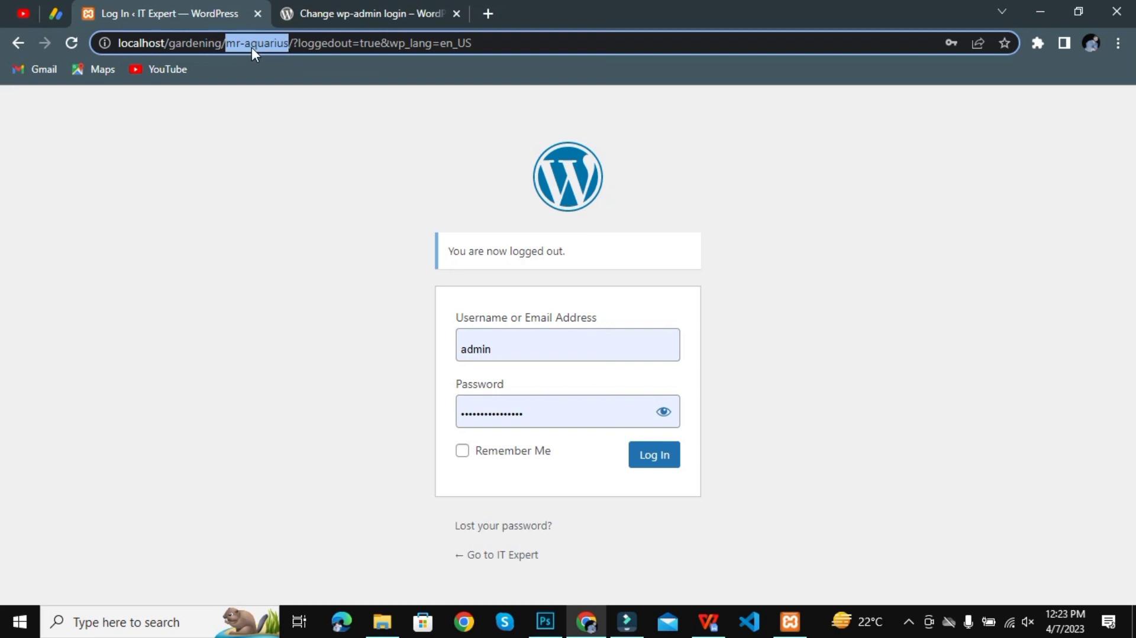
Shorten the address to localhost/gardening/ and load the site's front page.
left_click_drag(483, 42, 226, 50)
key("BackSpace")
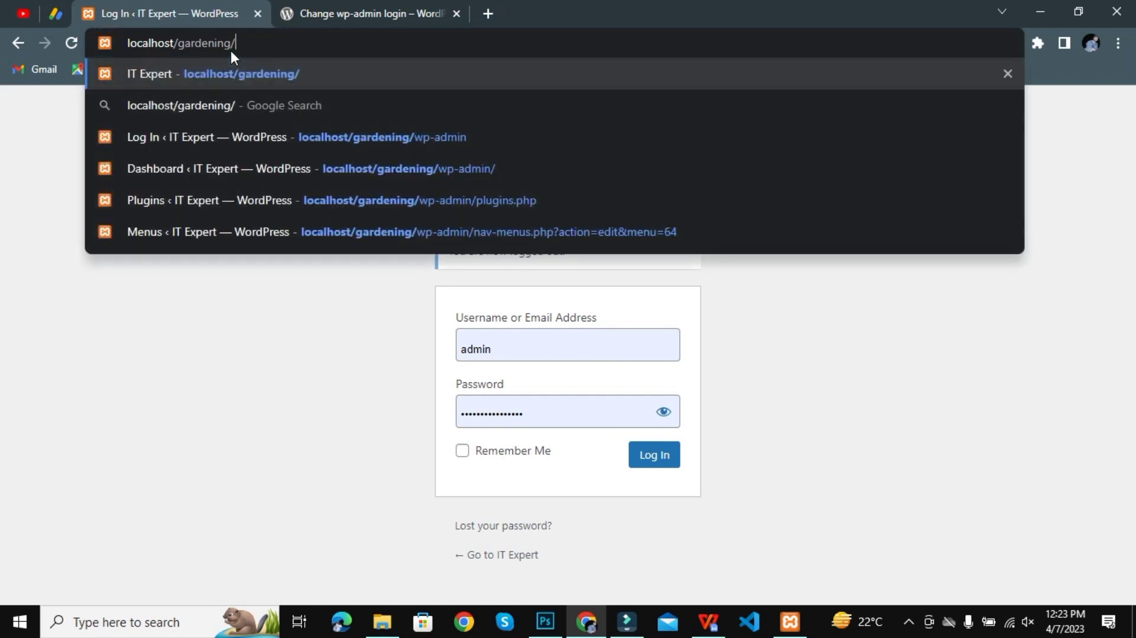
key("Return")
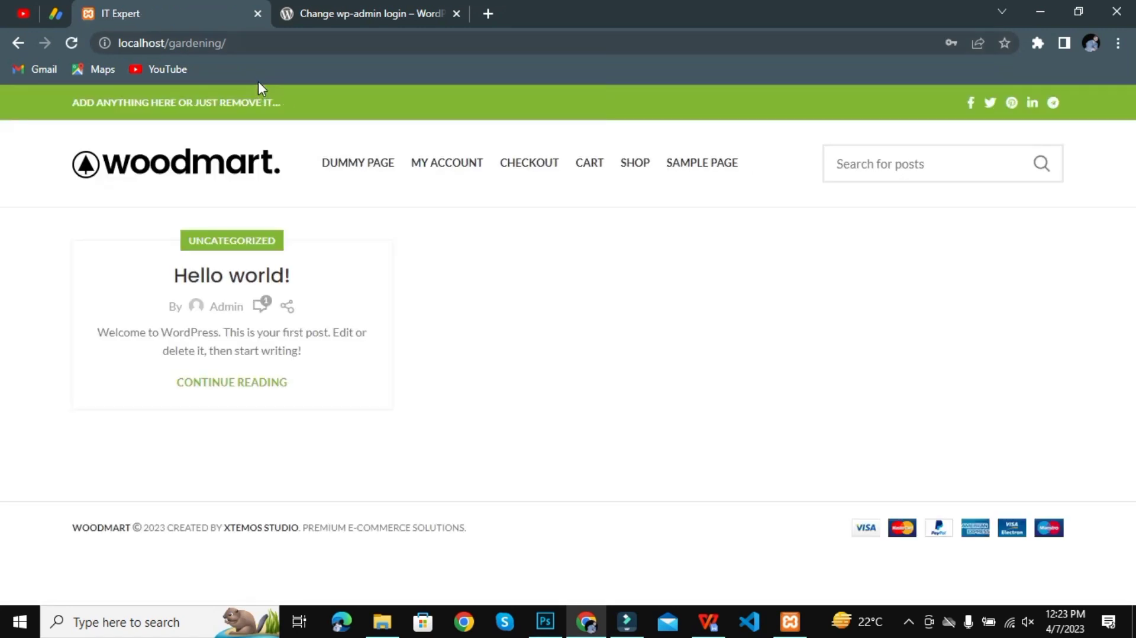
Test the old login address localhost/gardening/wp-admin, and return to the site's front page.
left_click(259, 45)
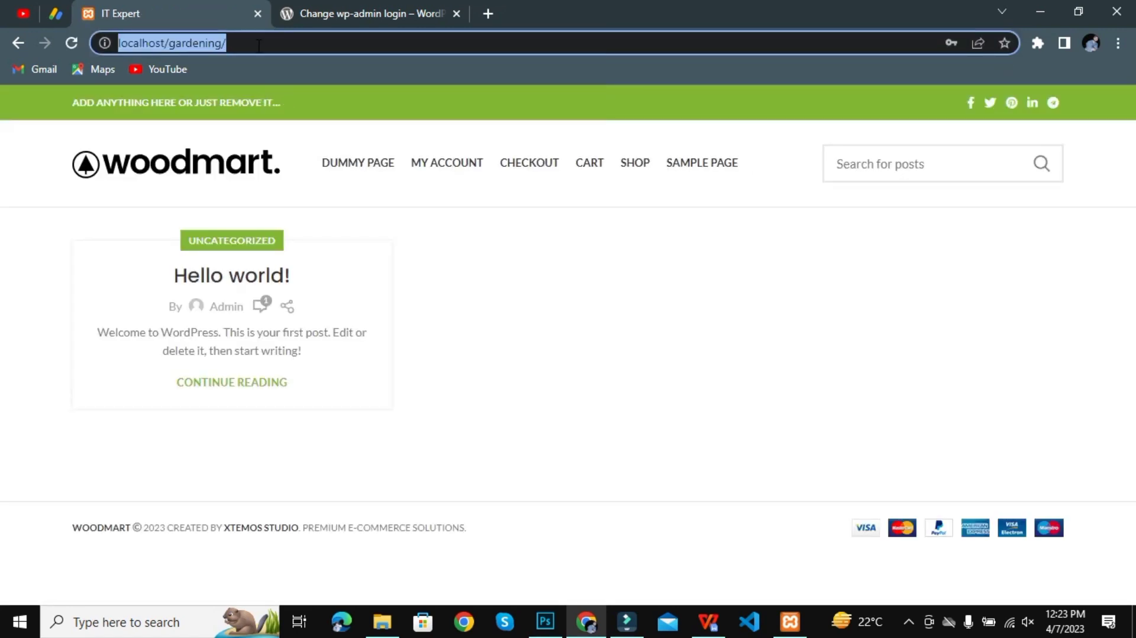
left_click(258, 45)
type("w")
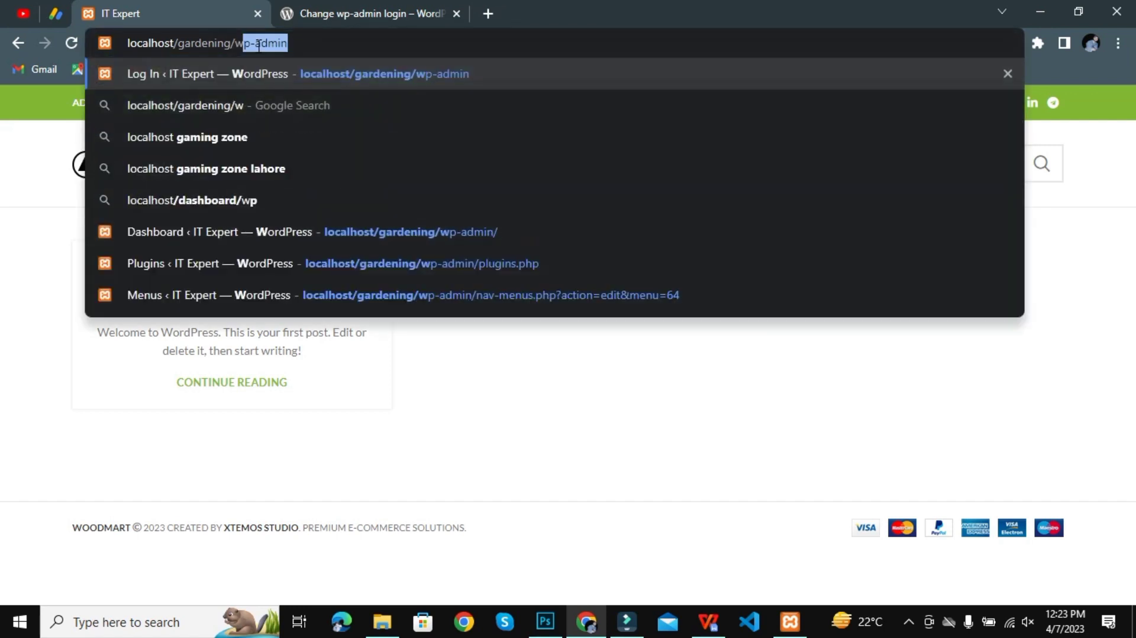
type("p-admin")
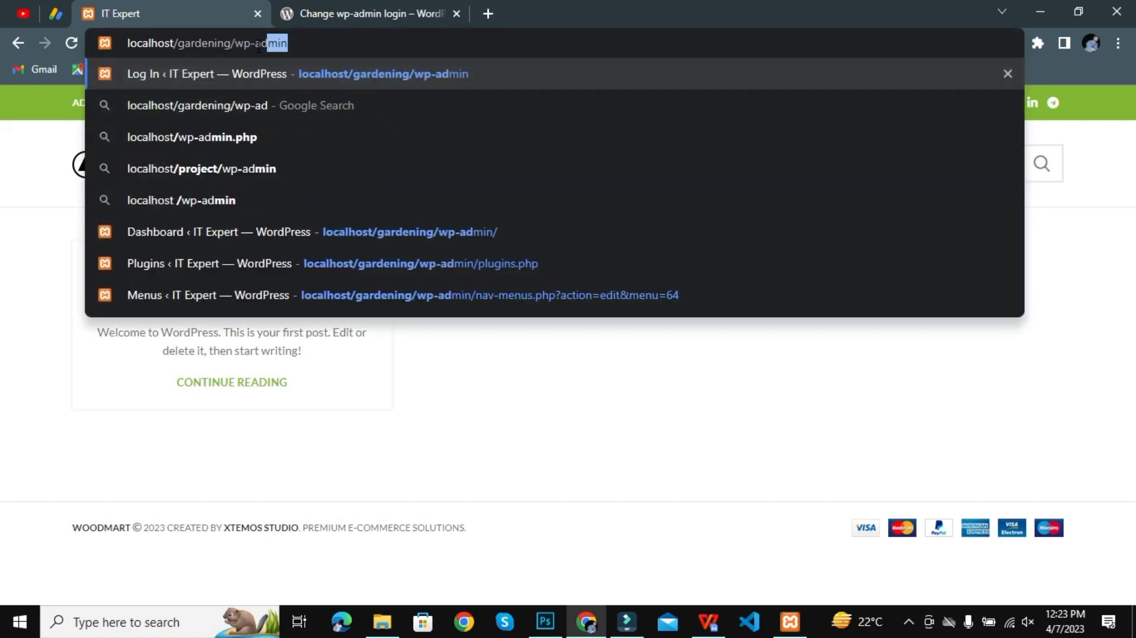
left_click(331, 71)
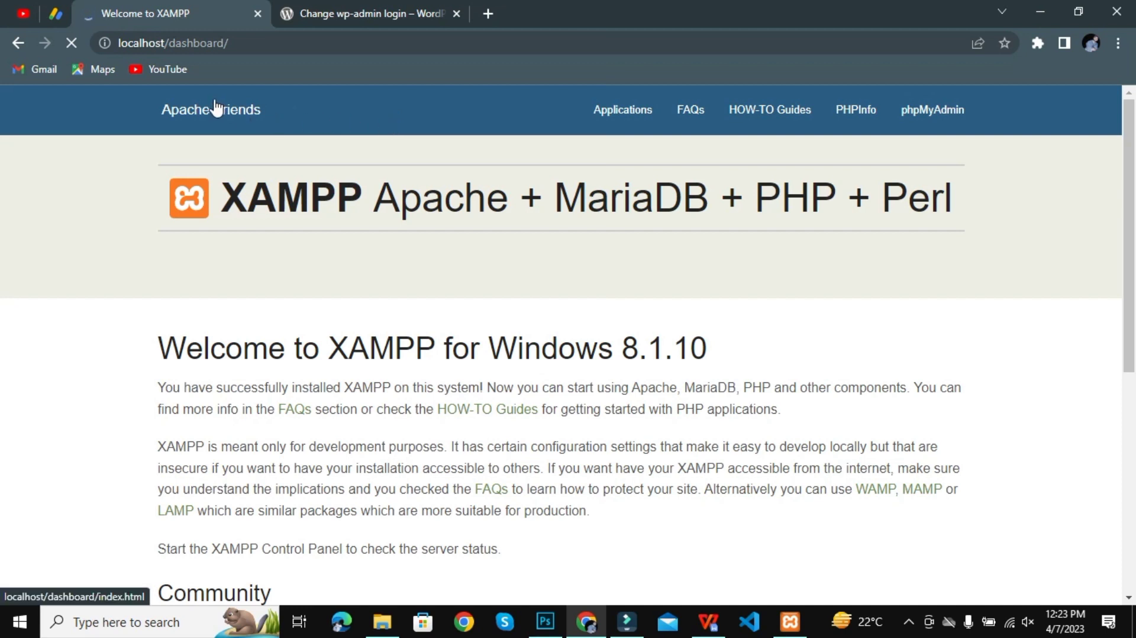
left_click(12, 44)
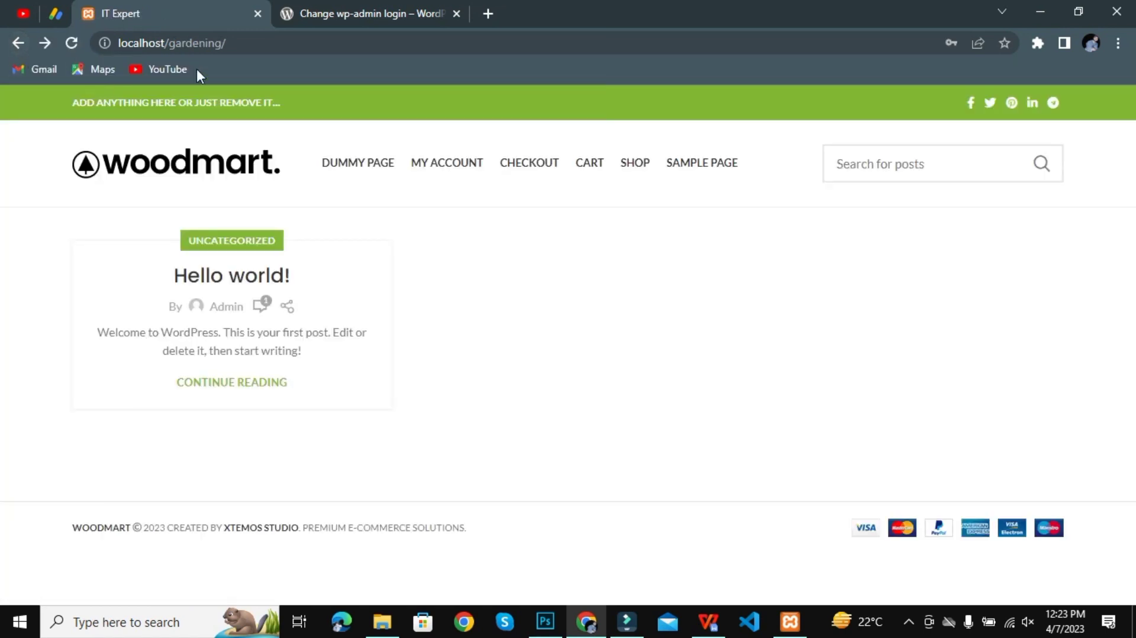
Open the custom login page at localhost/gardening/mr-aquarius, highlight its slug in the address, and log in with the prefilled credentials.
left_click(259, 42)
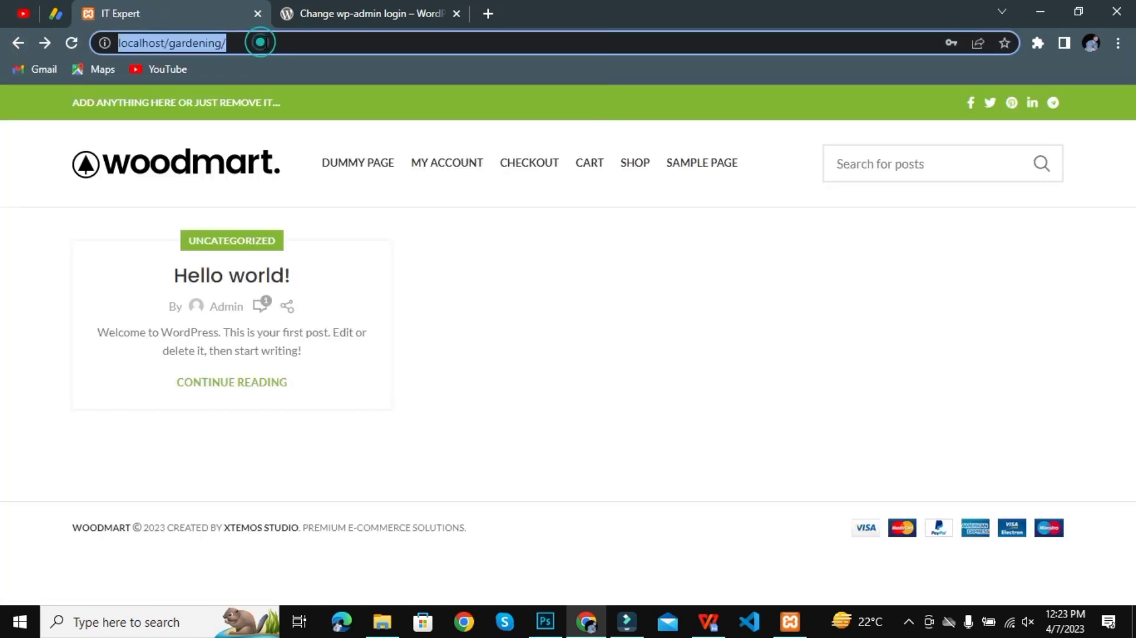
left_click(266, 43)
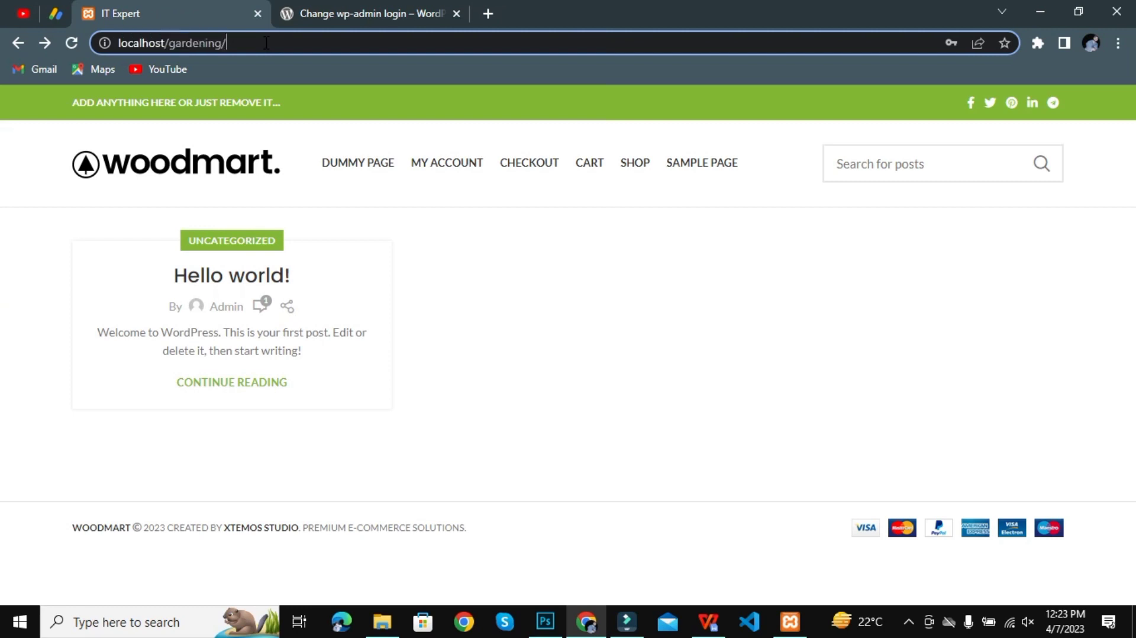
type("mr")
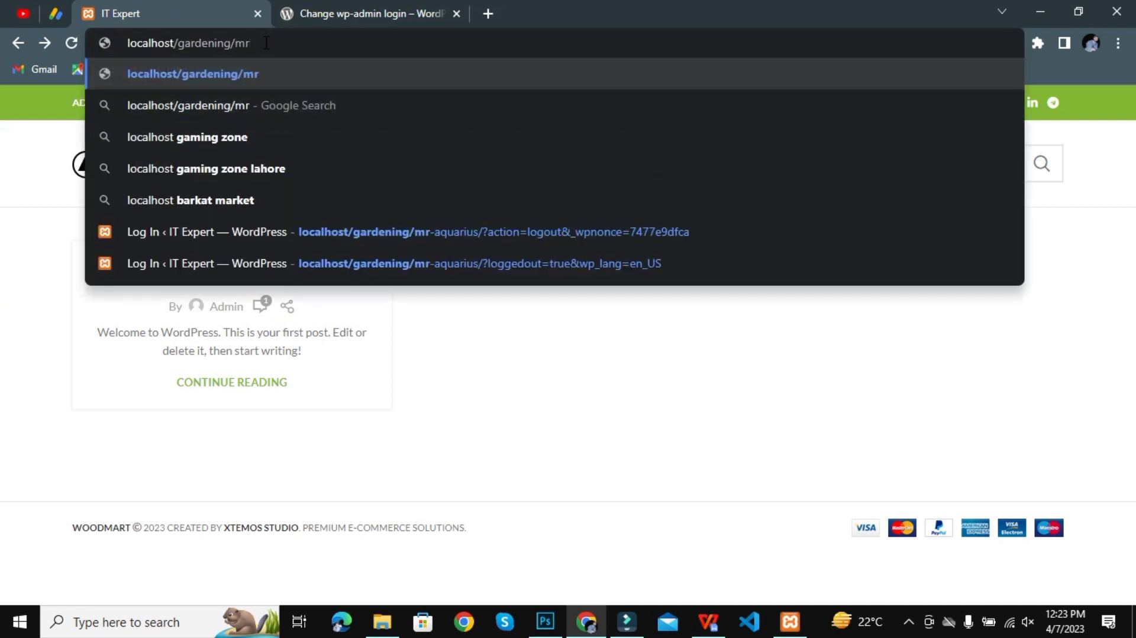
type("-aqu")
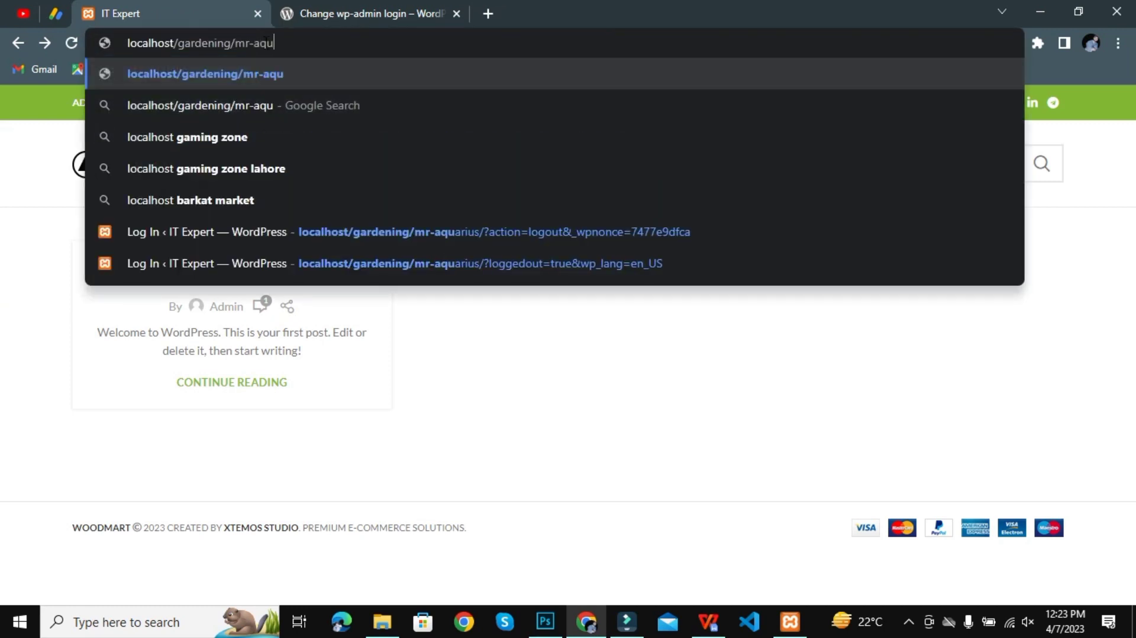
type("arius")
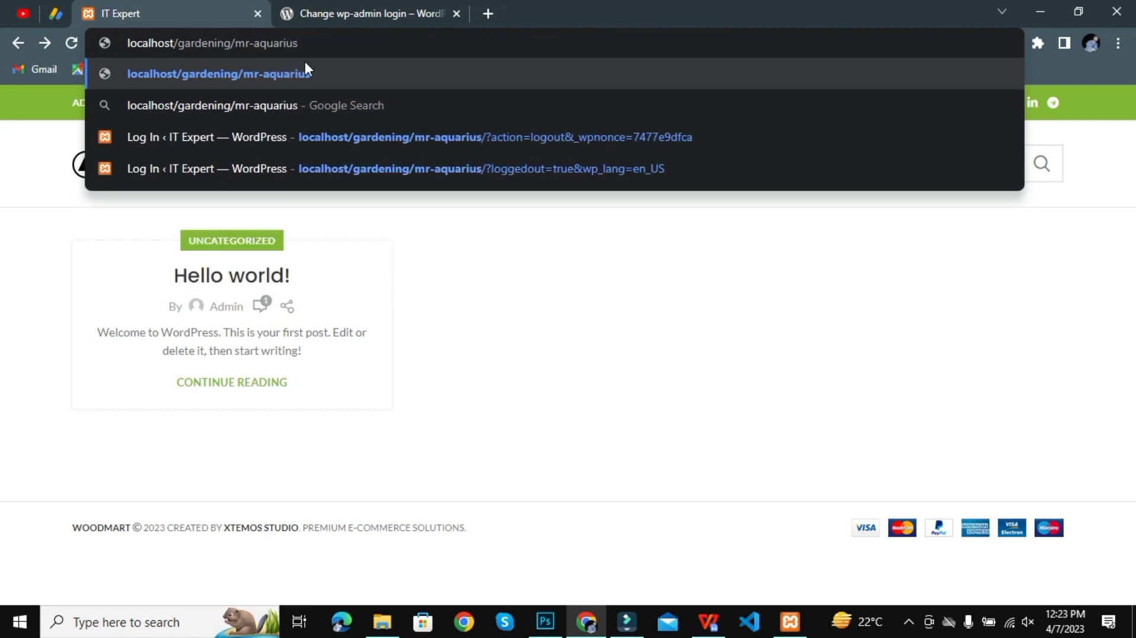
key("Return")
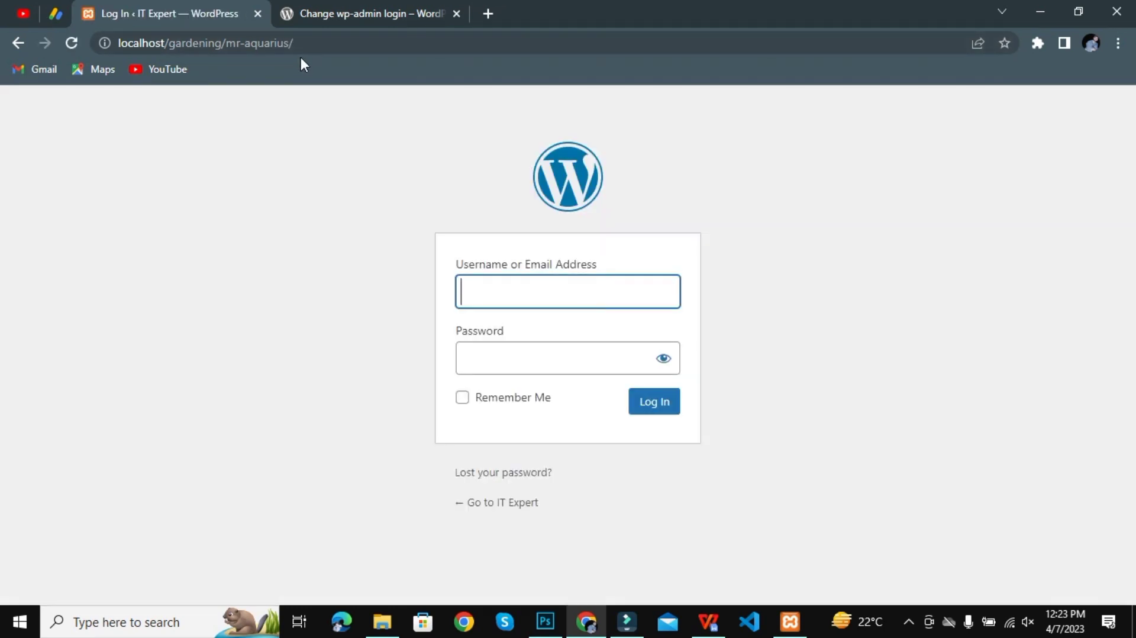
left_click_drag(296, 42, 230, 42)
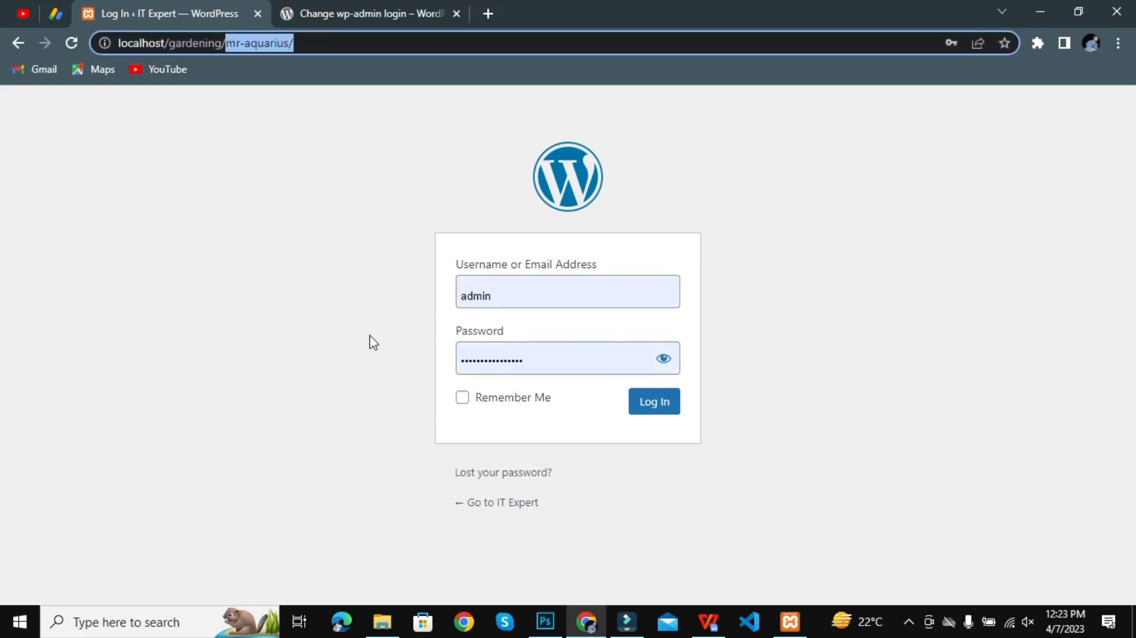
left_click(638, 407)
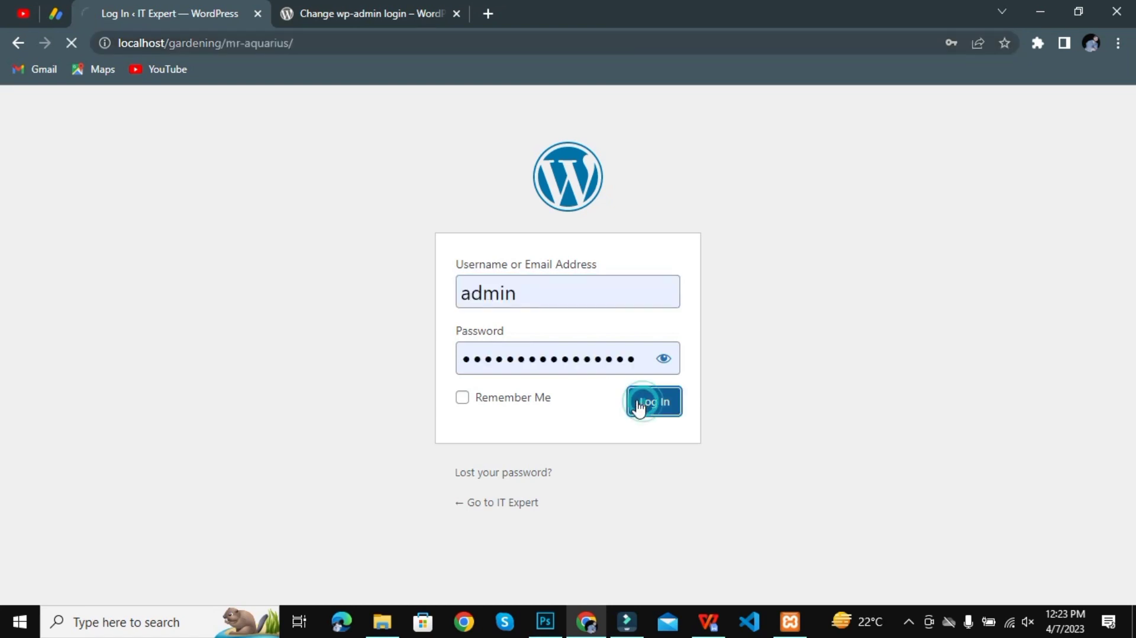